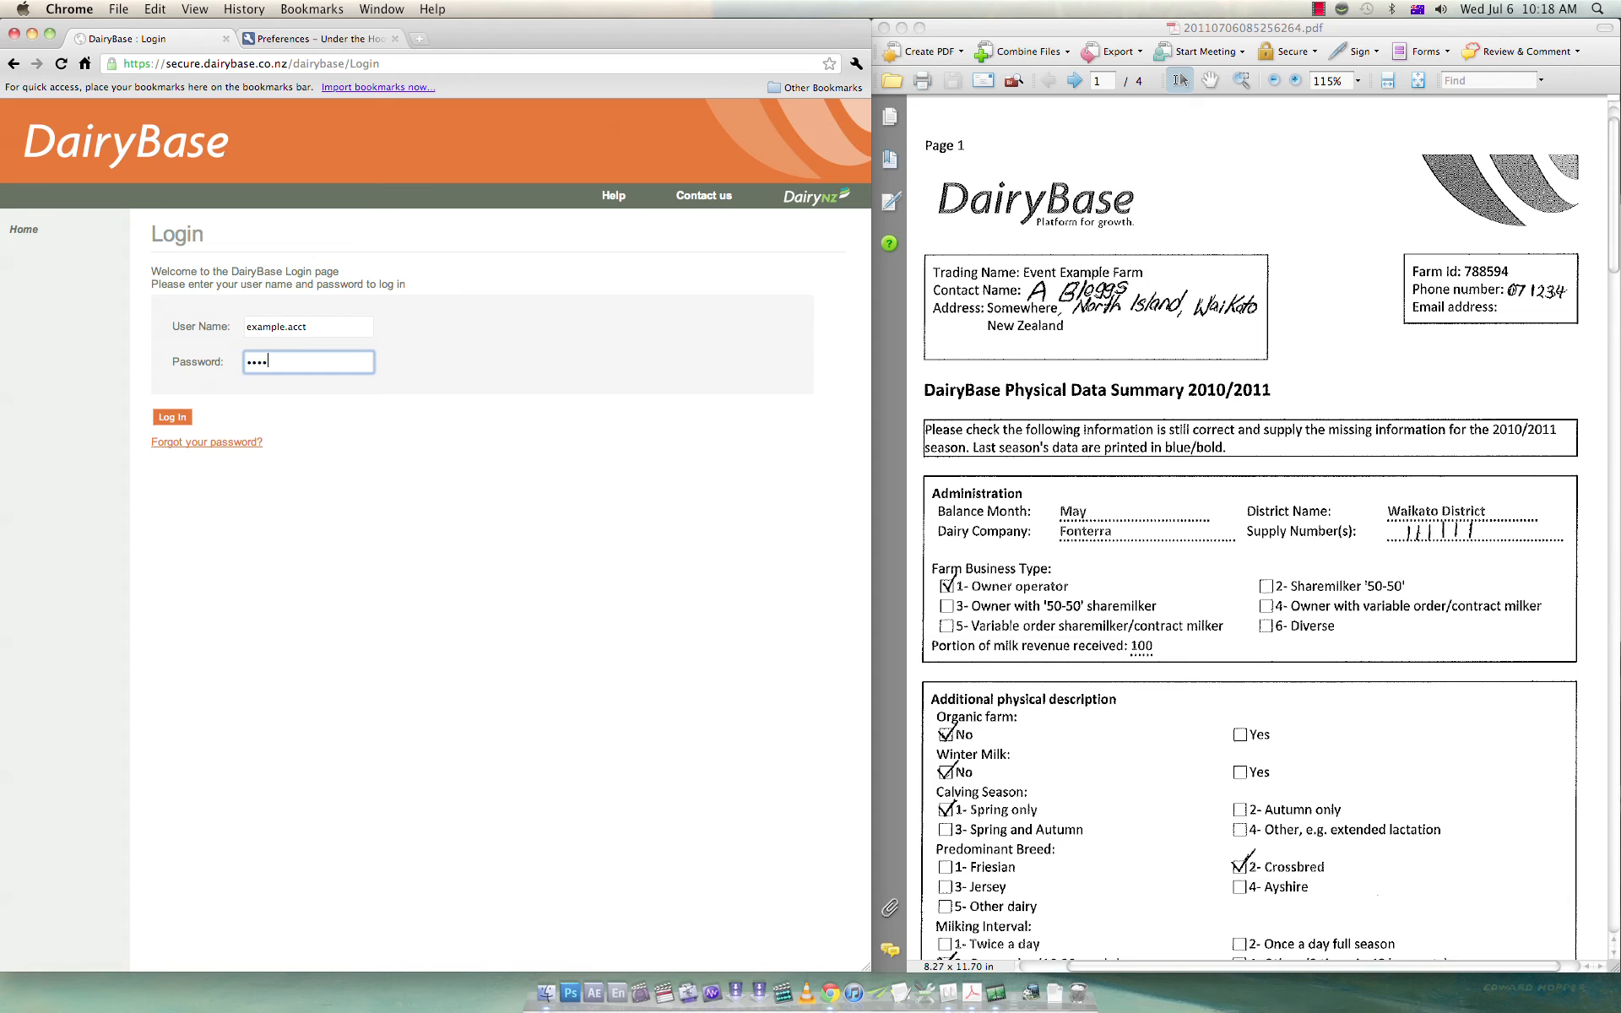
# - Log in and open the 2010-11 season of Event Example Farm for editing
pyautogui.click(171, 417)
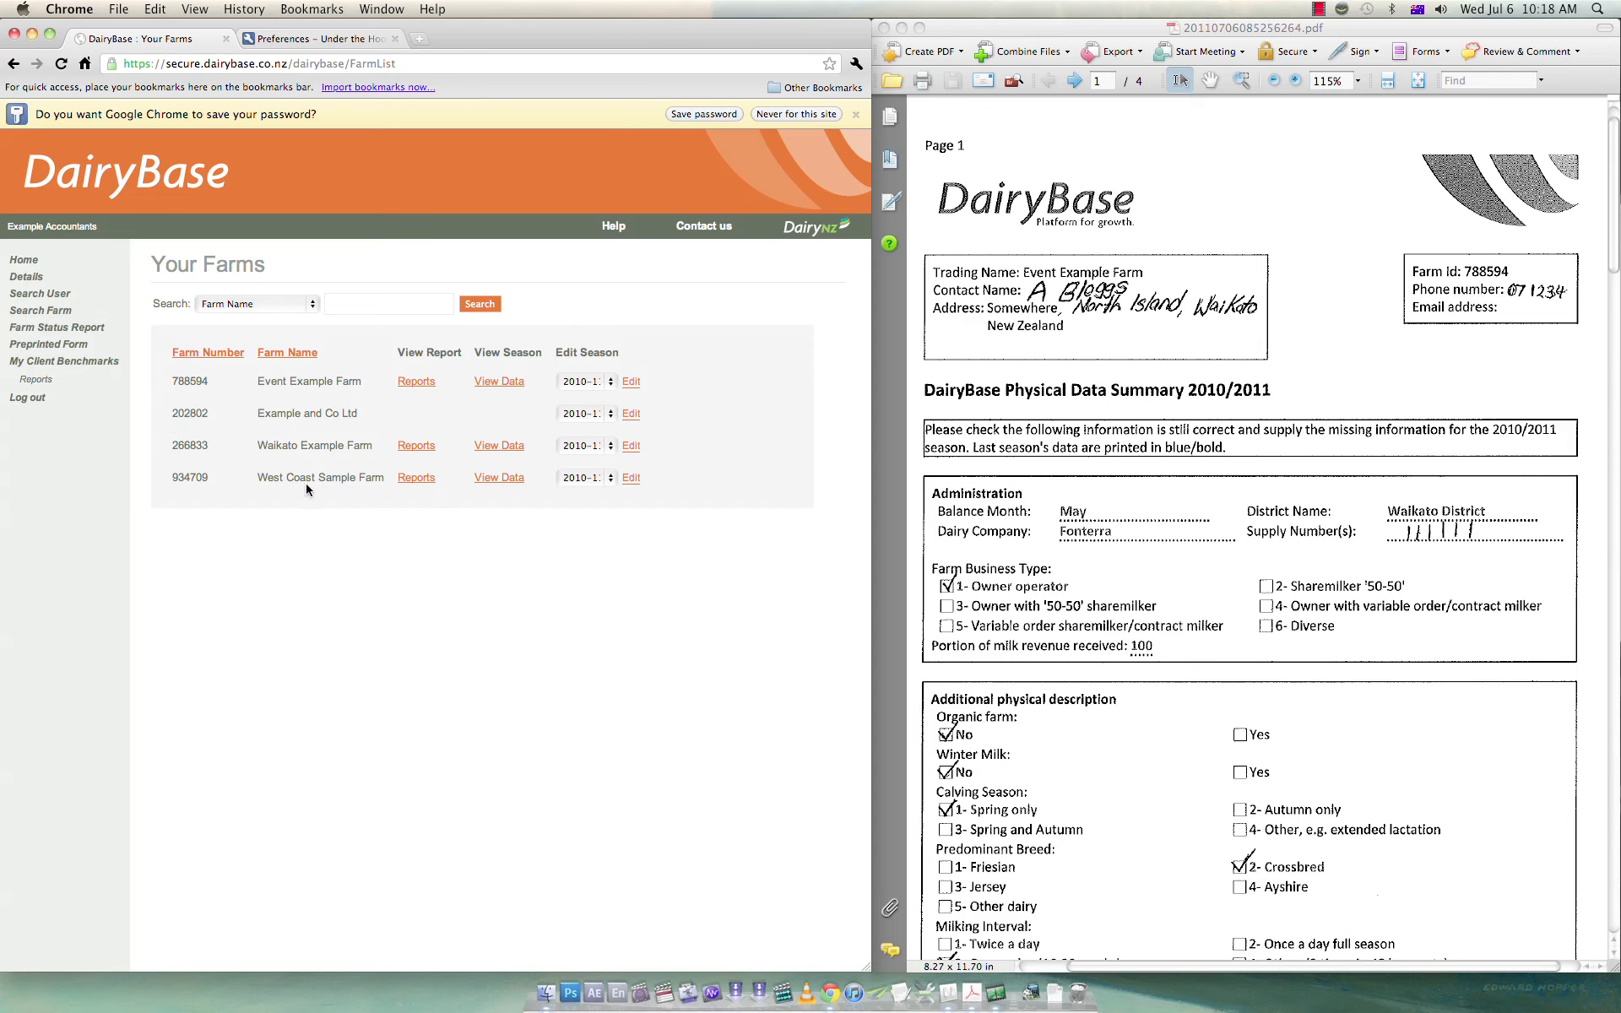
pyautogui.click(611, 382)
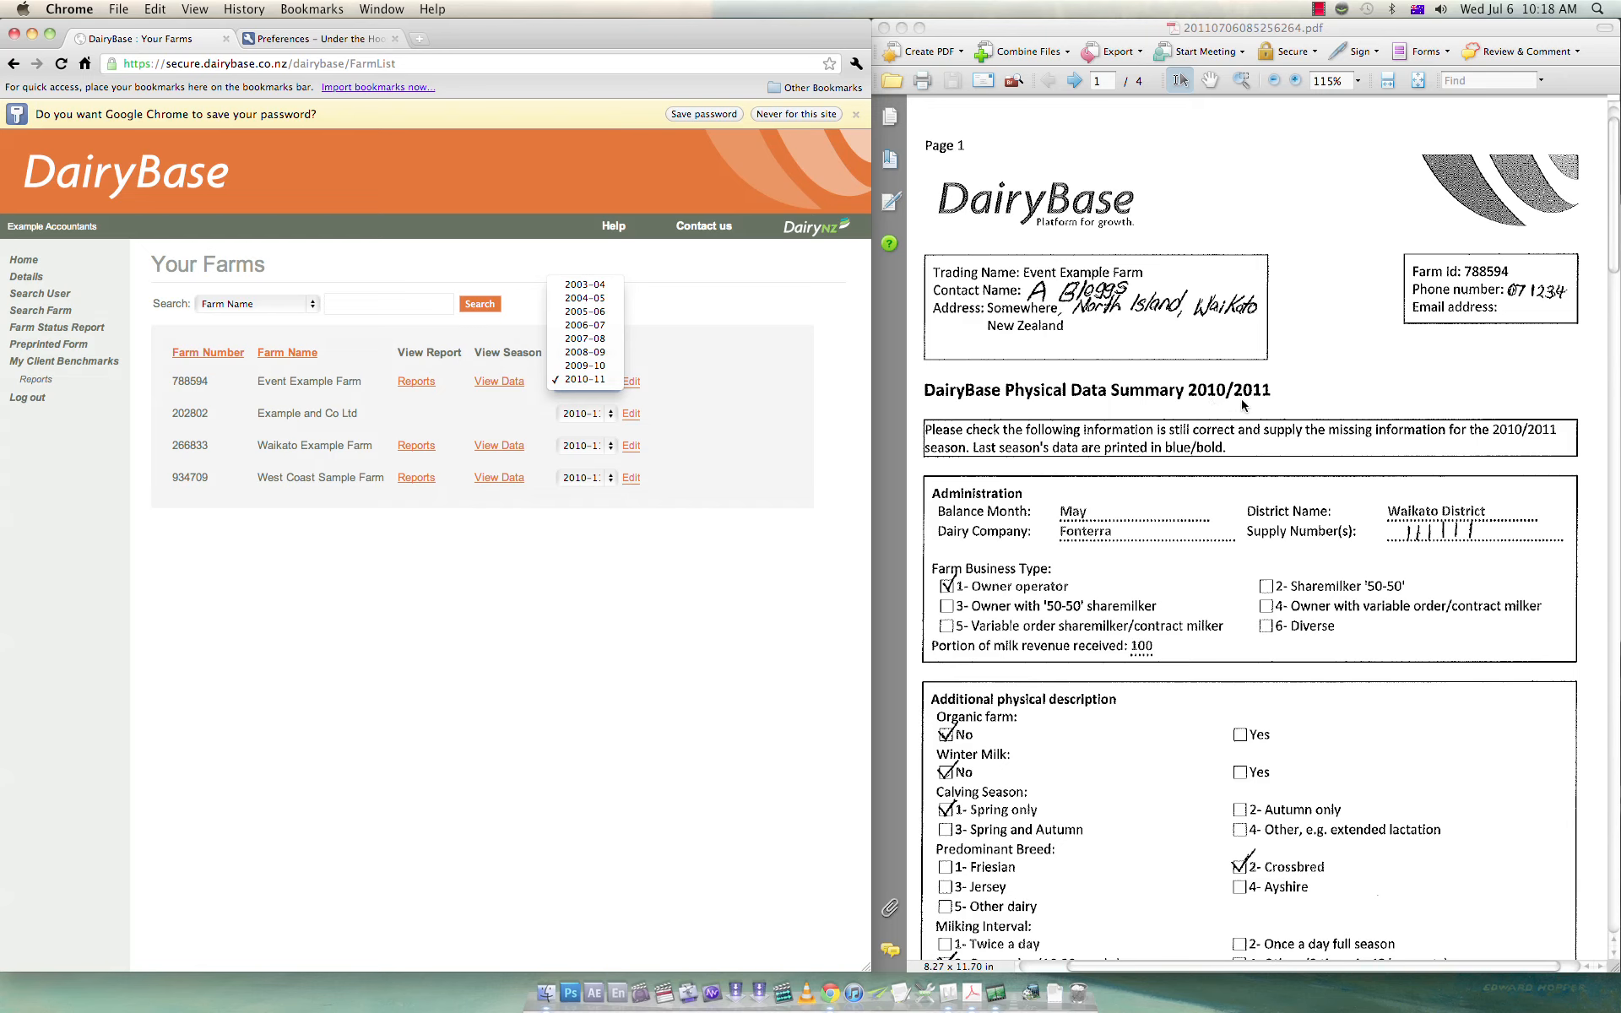
pyautogui.click(576, 382)
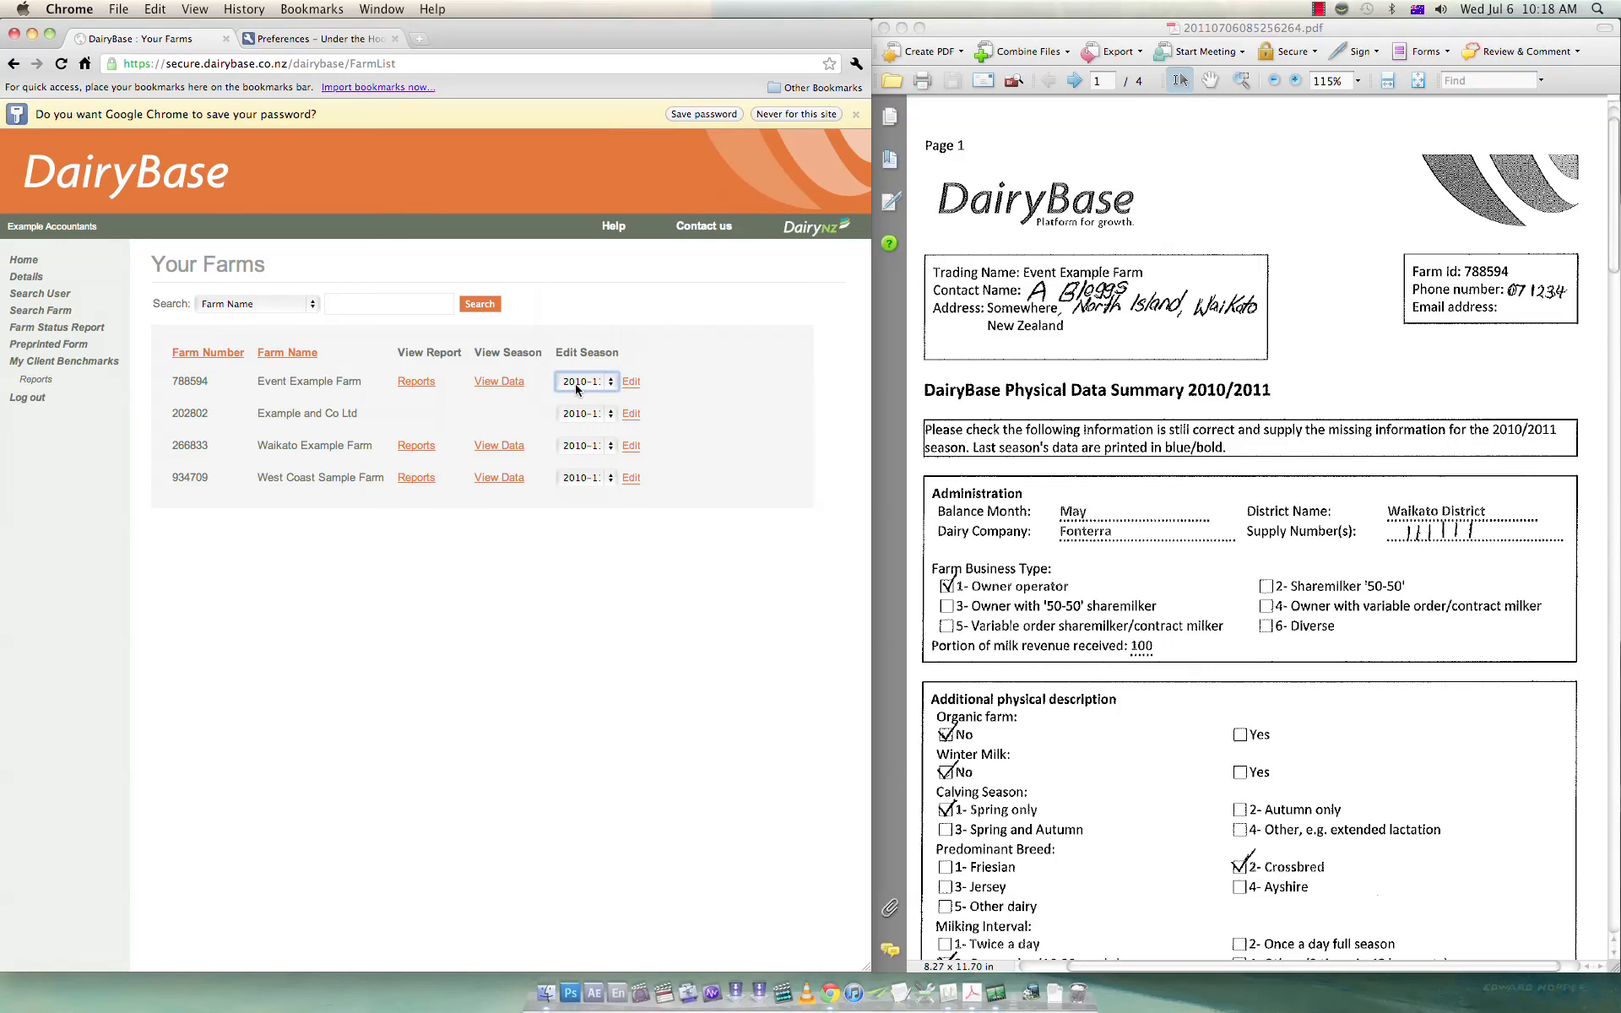
pyautogui.click(631, 382)
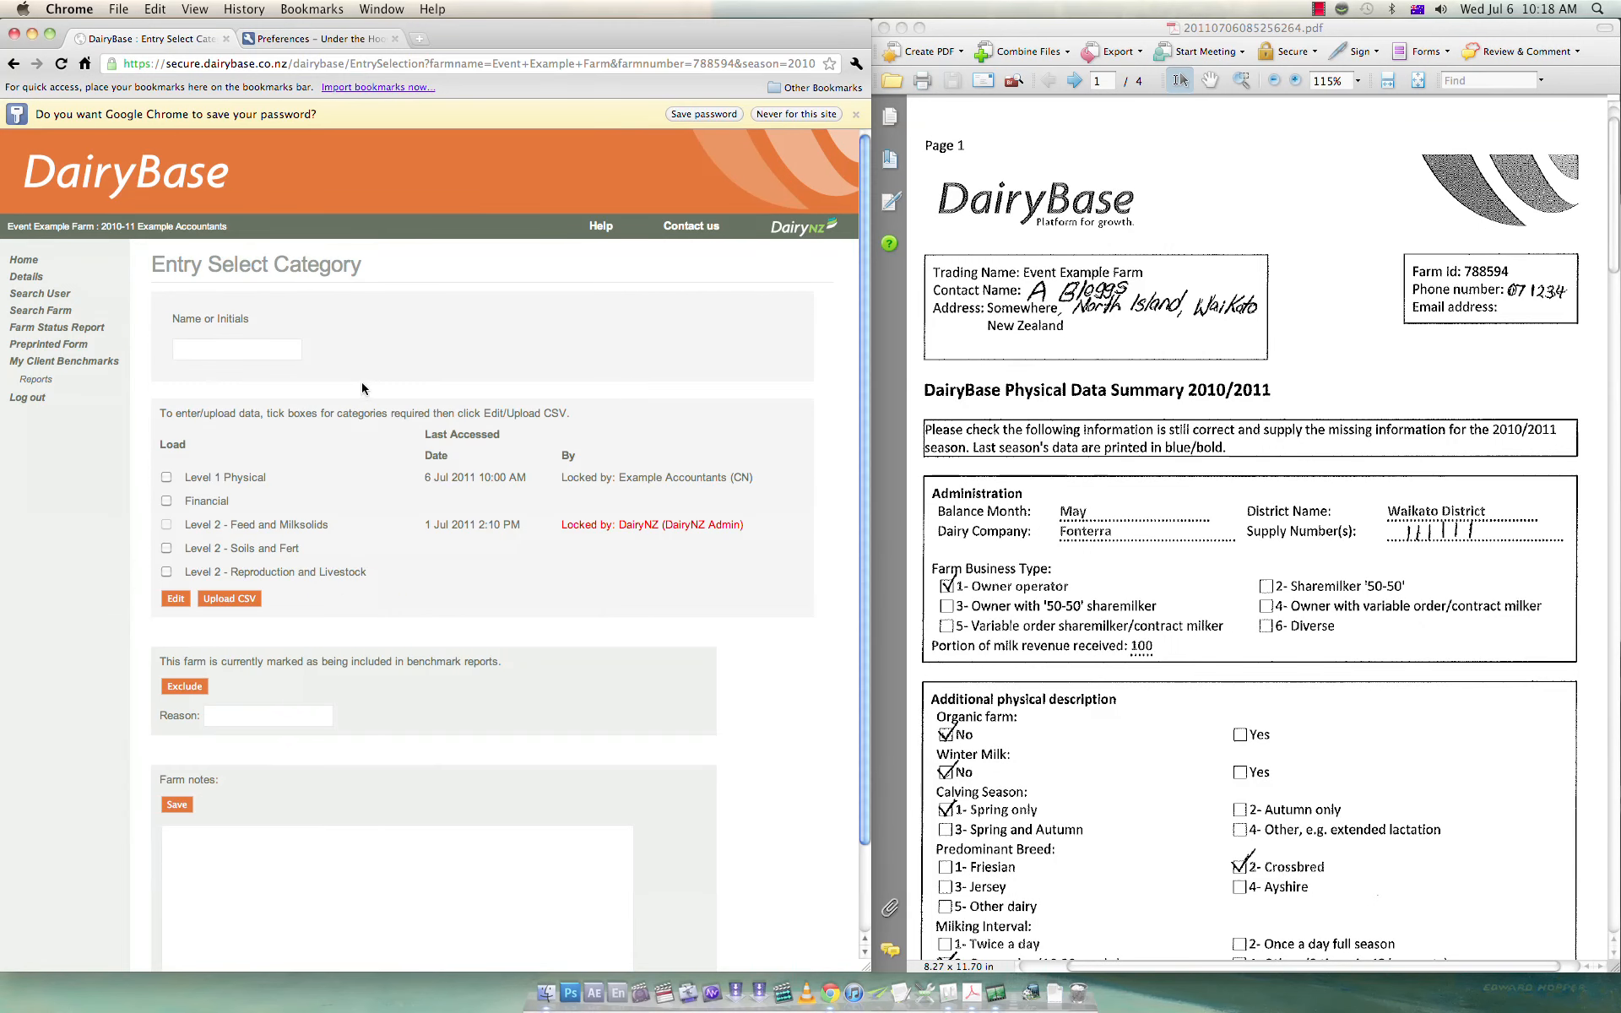
# - Enter the operator's initials, select the Level 1 Physical category and open it for data entry
pyautogui.click(186, 351)
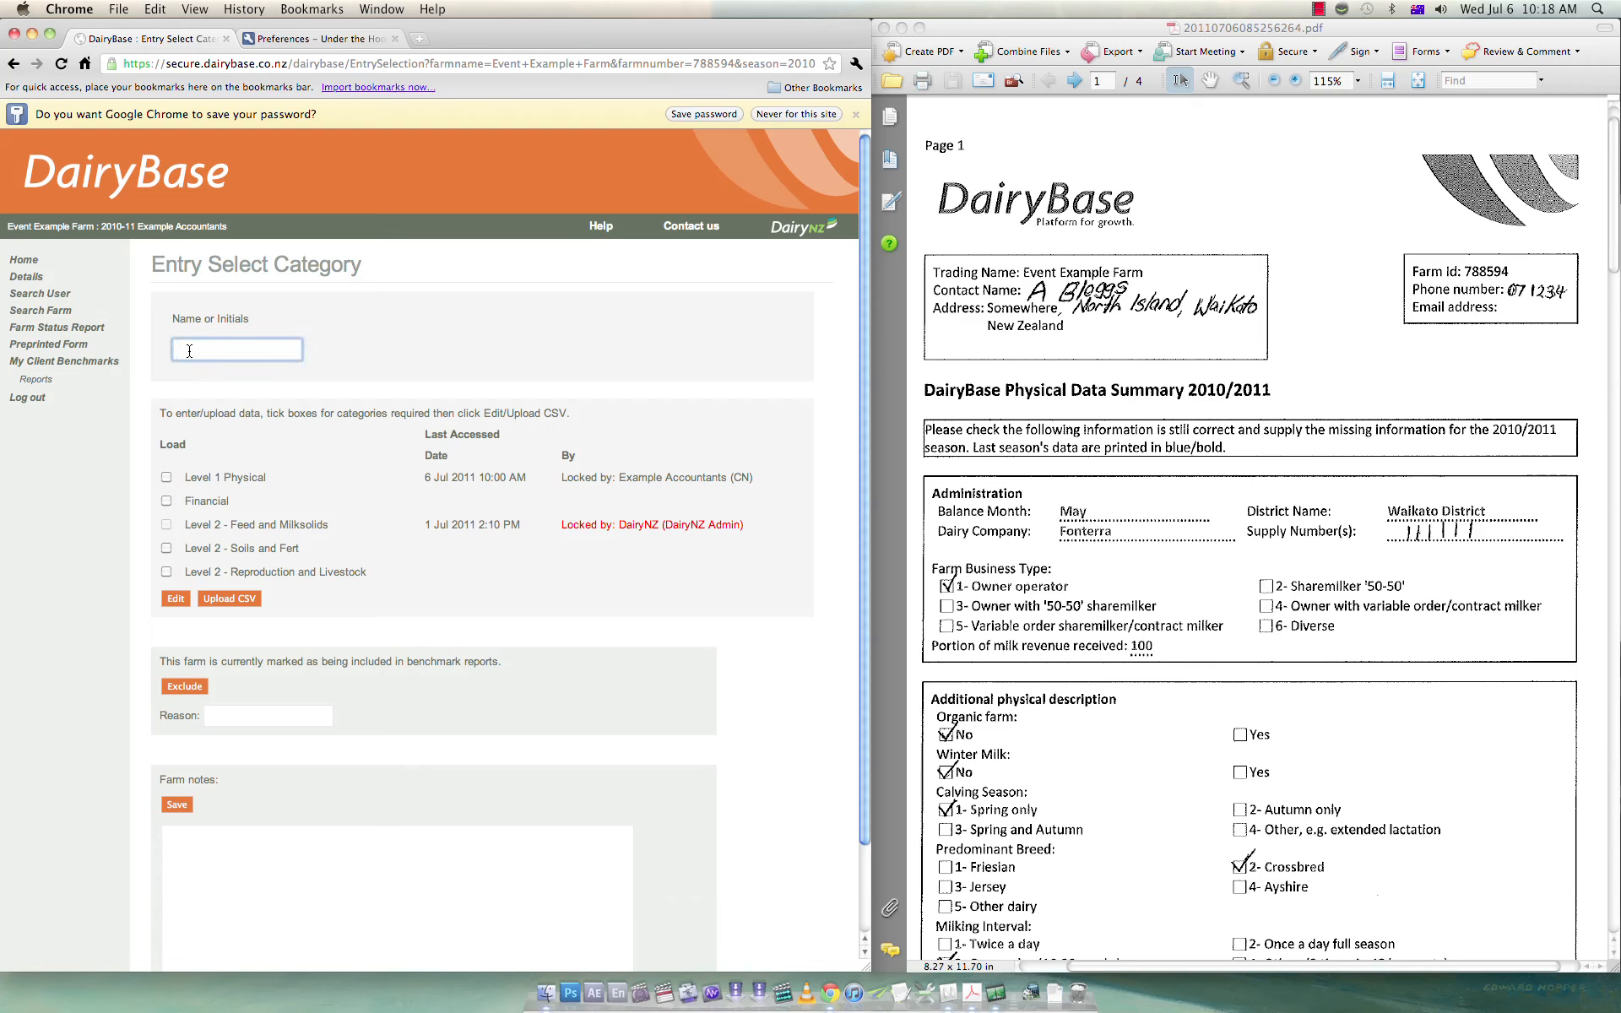
pyautogui.write('cn')
pyautogui.click(167, 479)
pyautogui.click(176, 602)
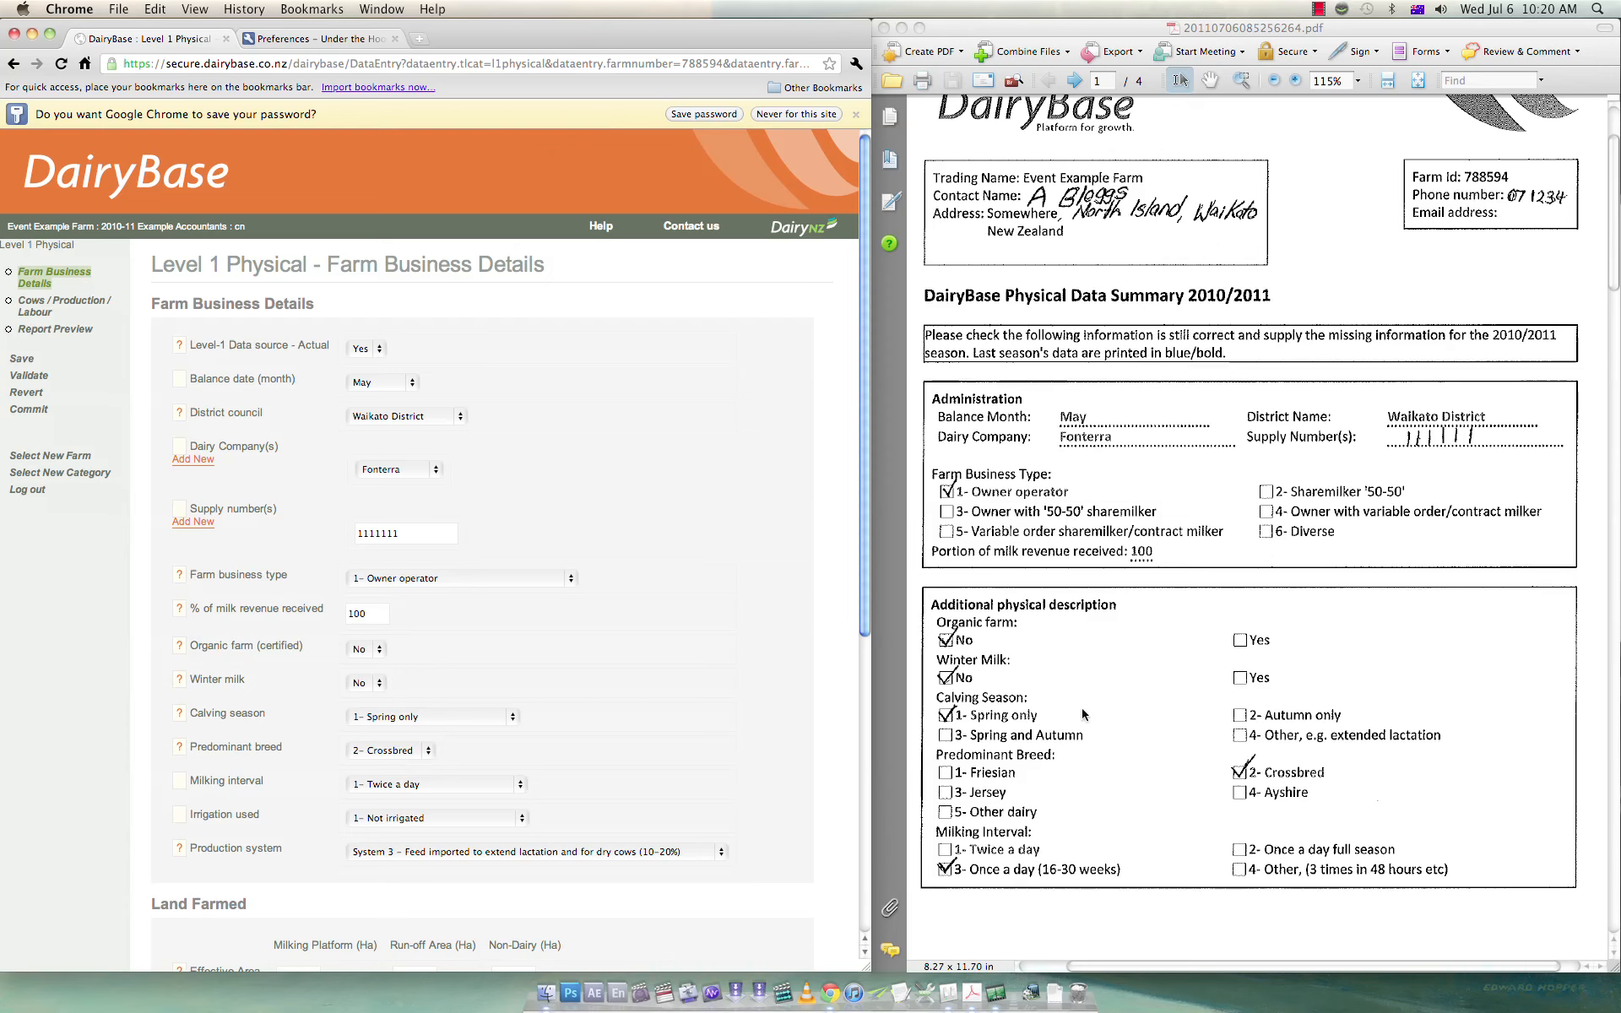
# - Check the available options for Level-1 data source, balance date month and district council against the scanned form
pyautogui.click(382, 352)
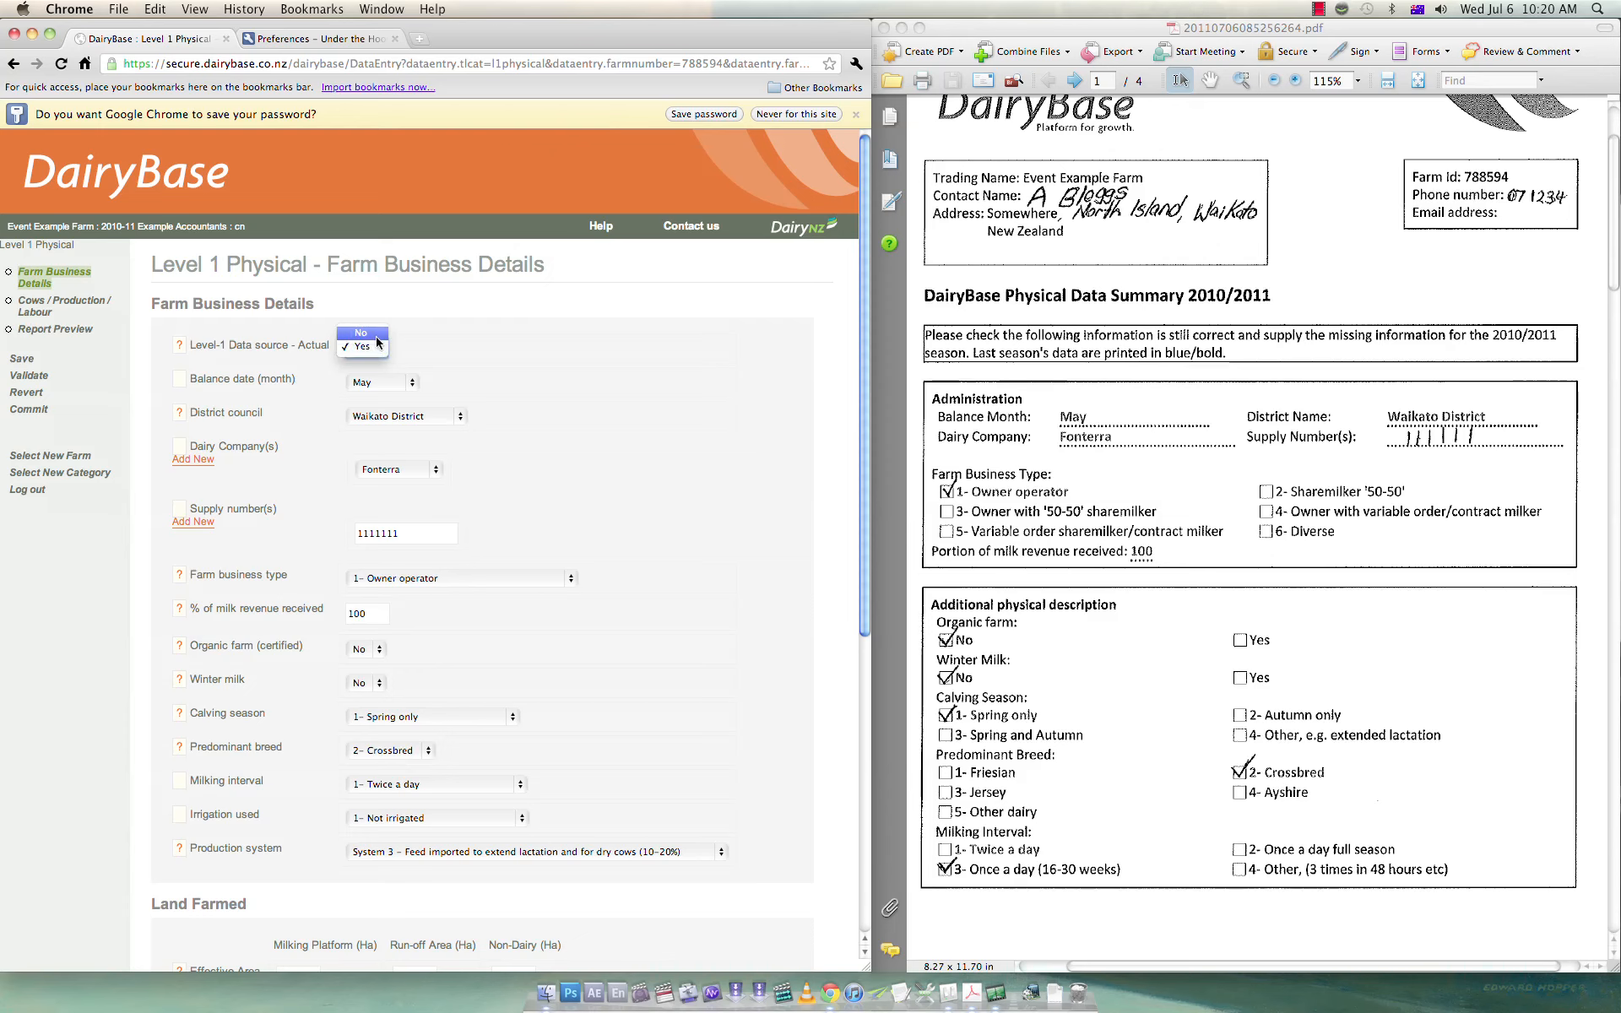
pyautogui.click(453, 356)
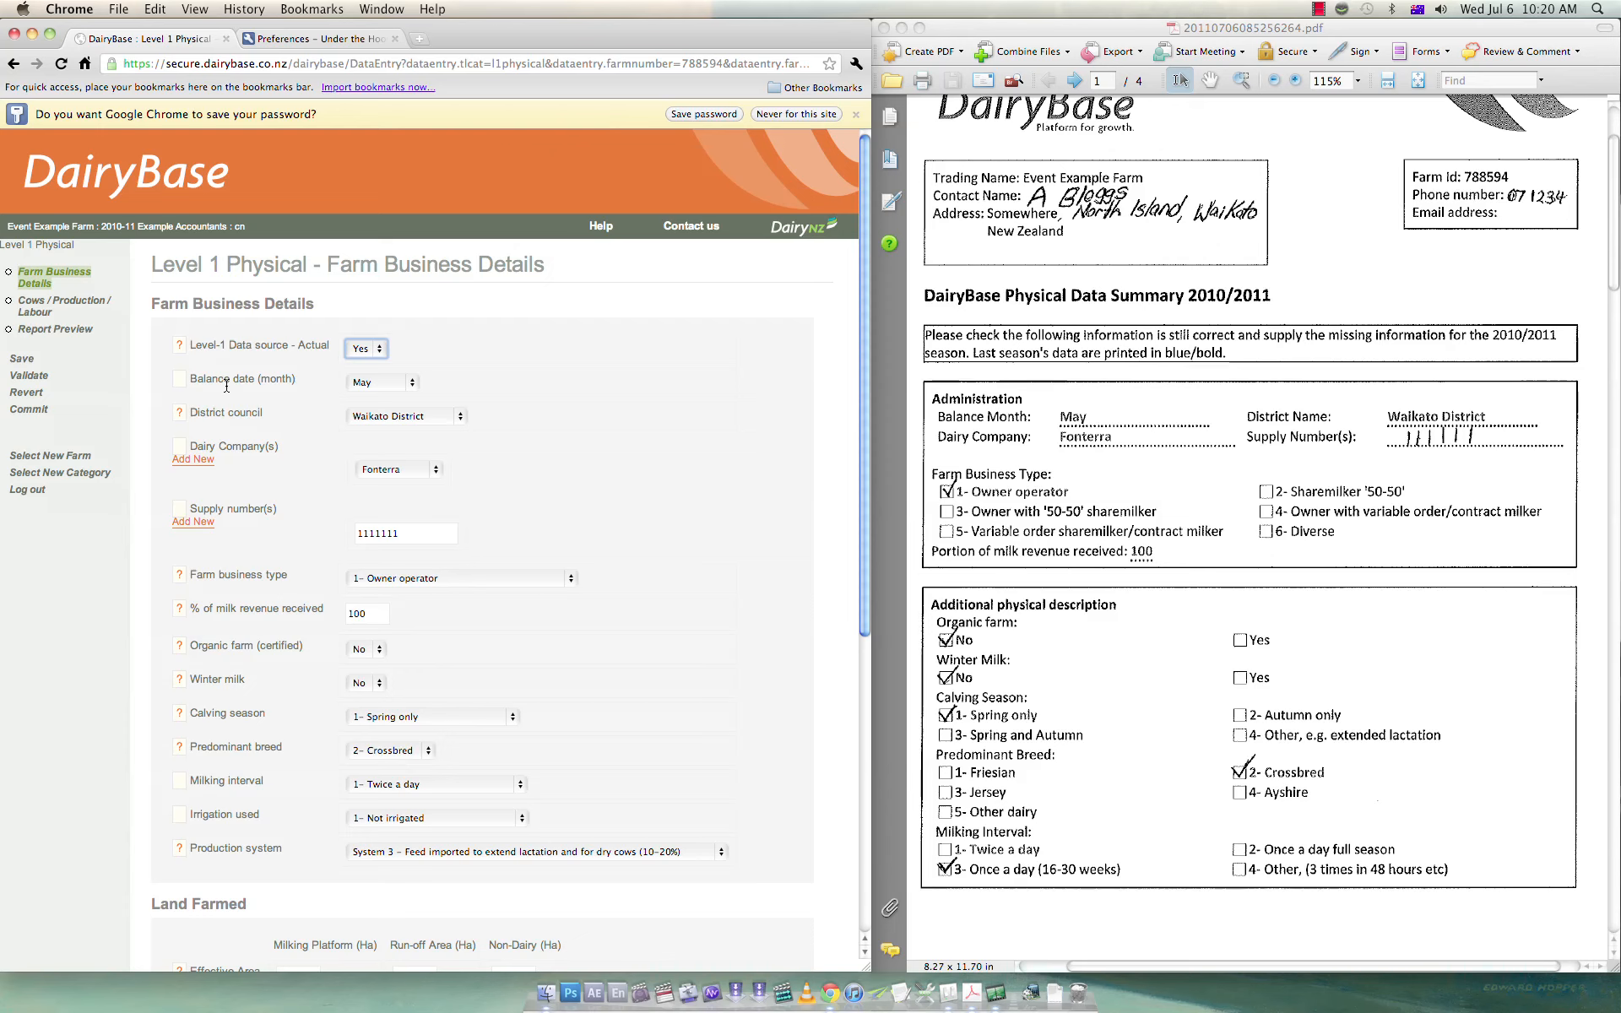
pyautogui.click(411, 384)
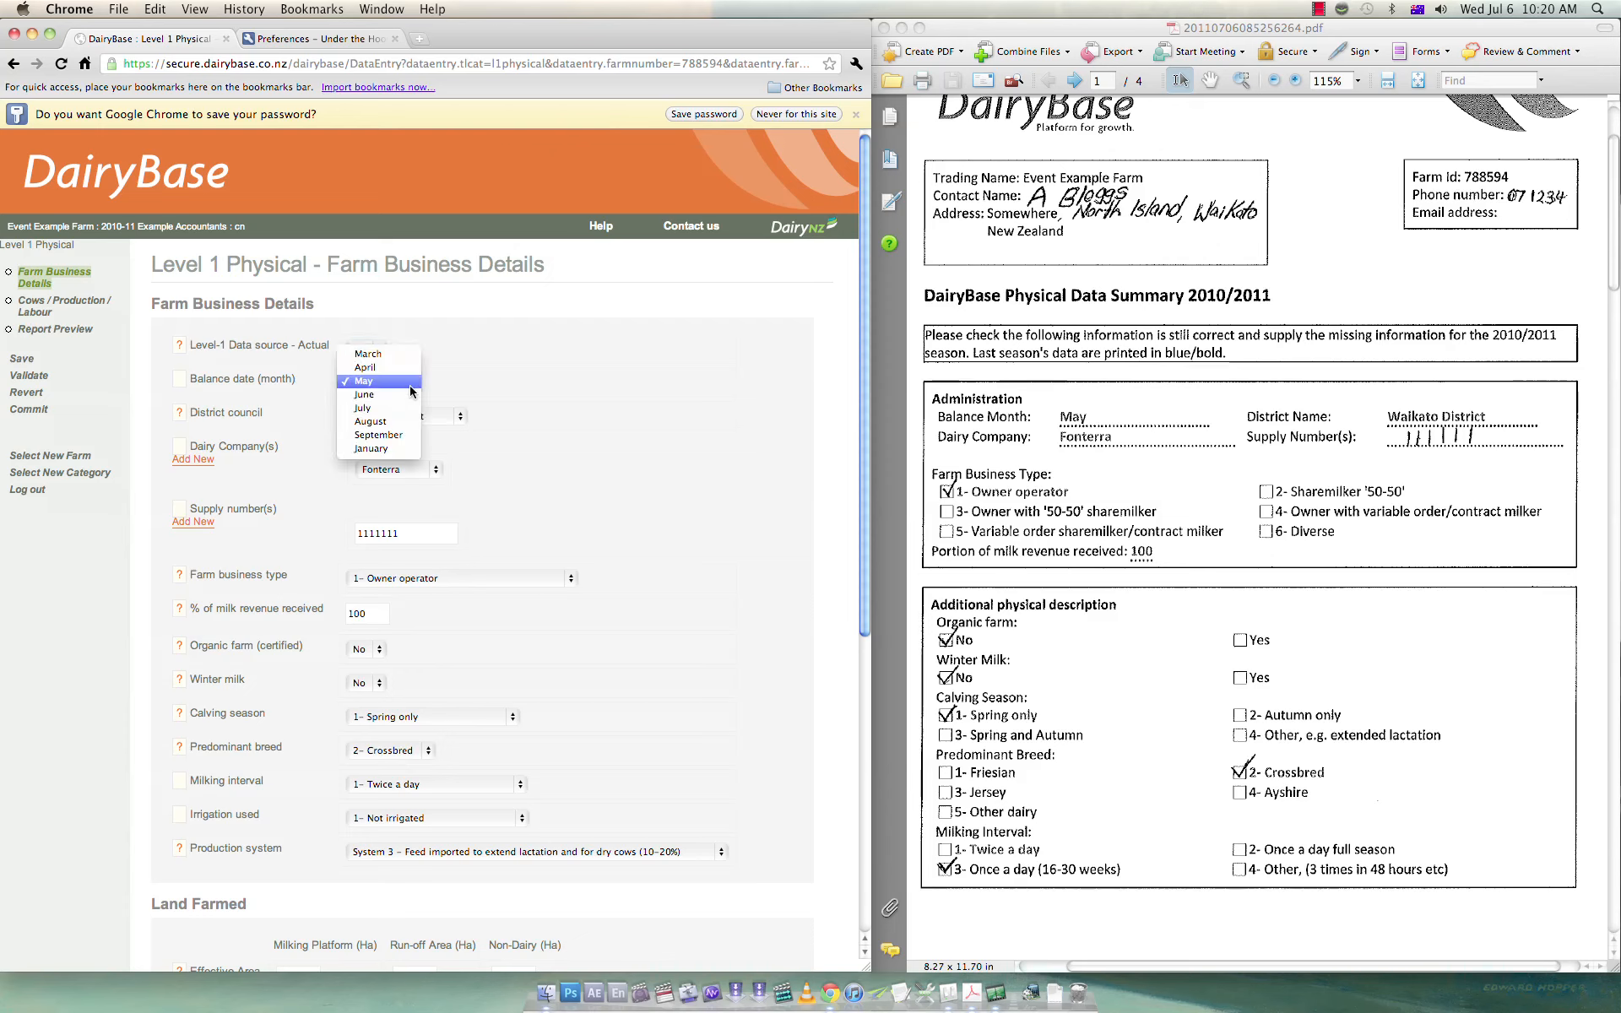
pyautogui.click(477, 382)
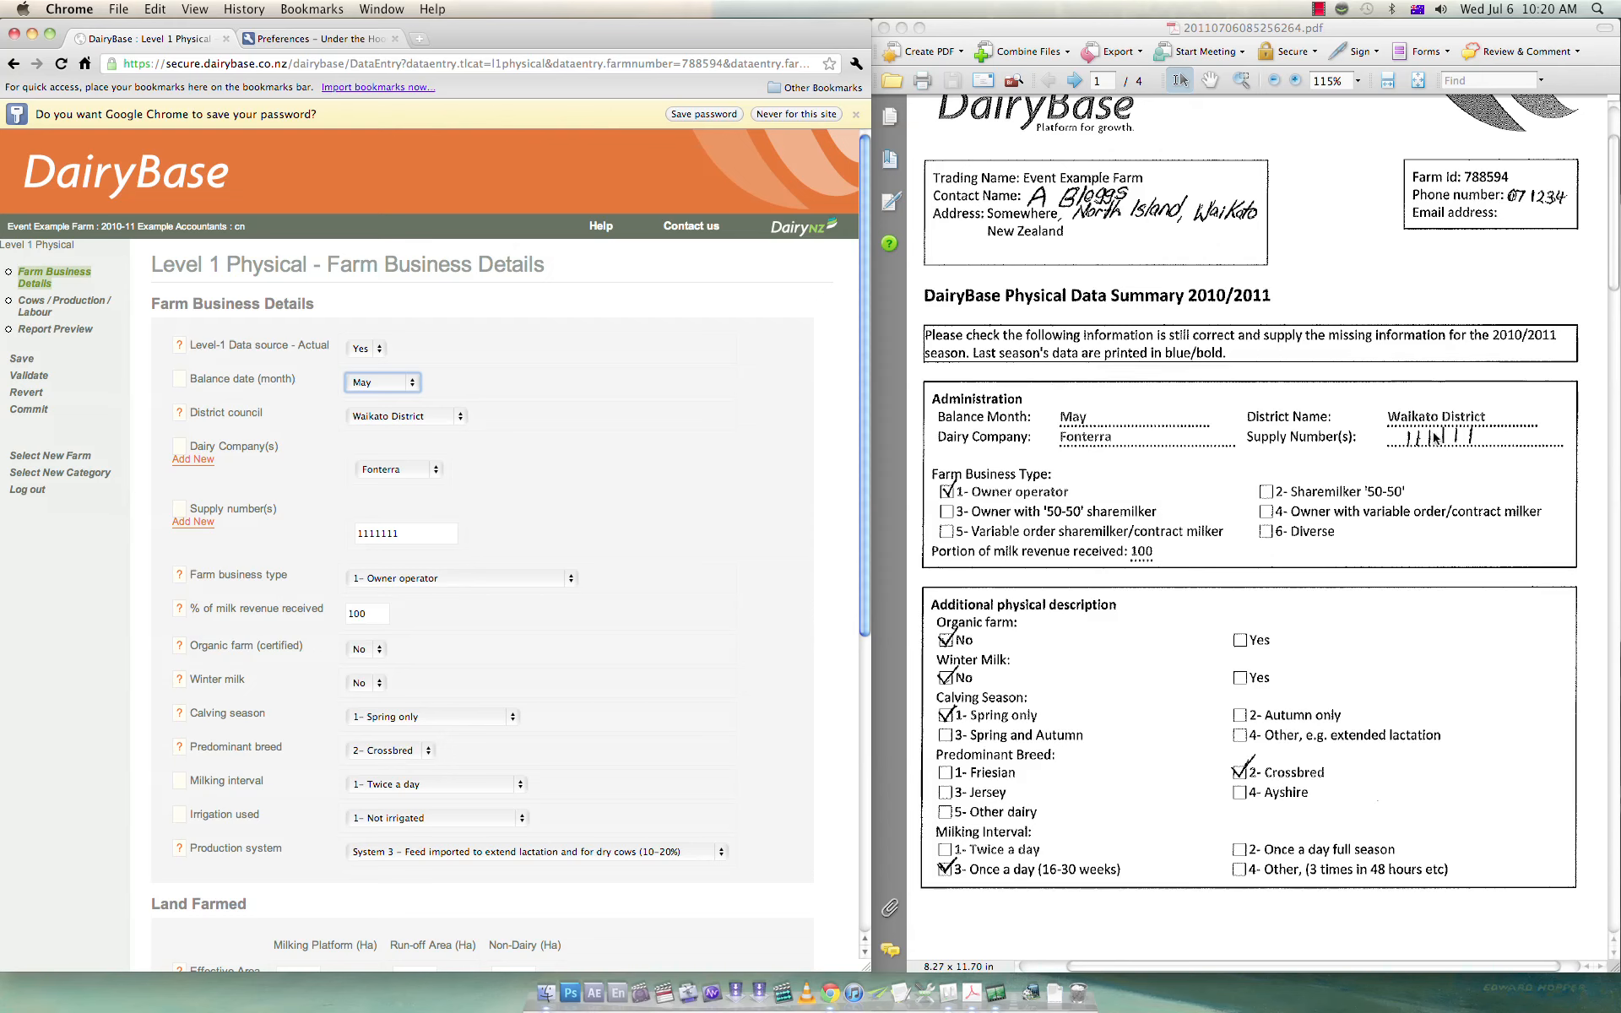
pyautogui.click(460, 416)
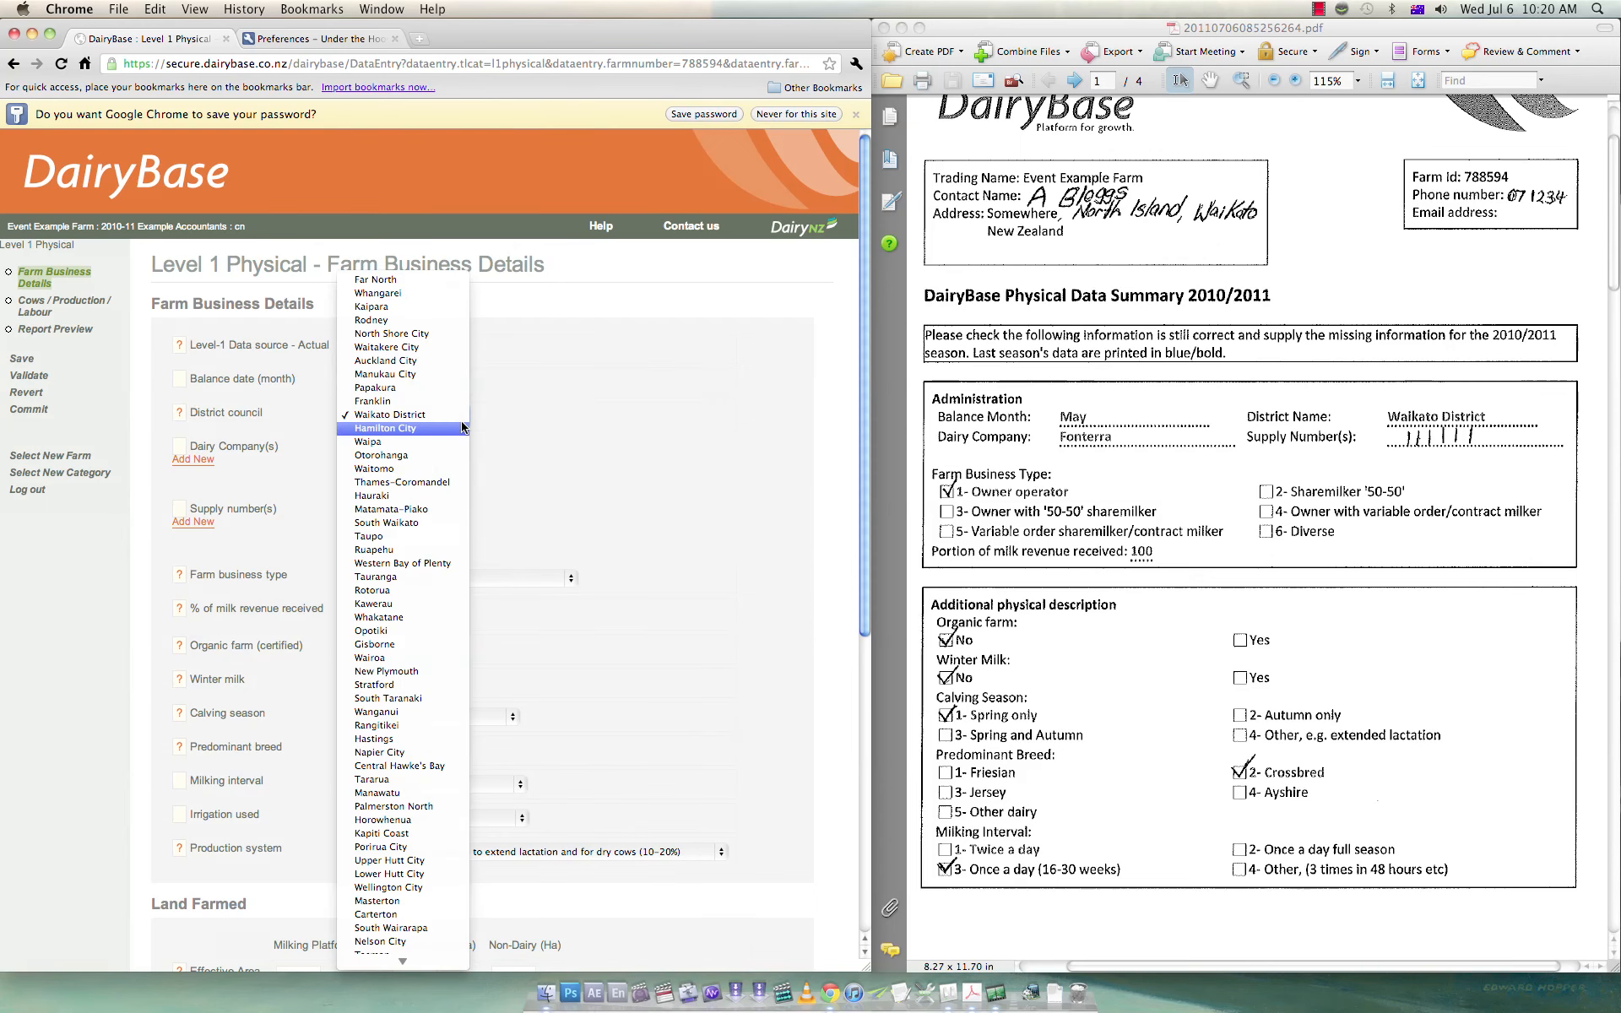
pyautogui.click(624, 436)
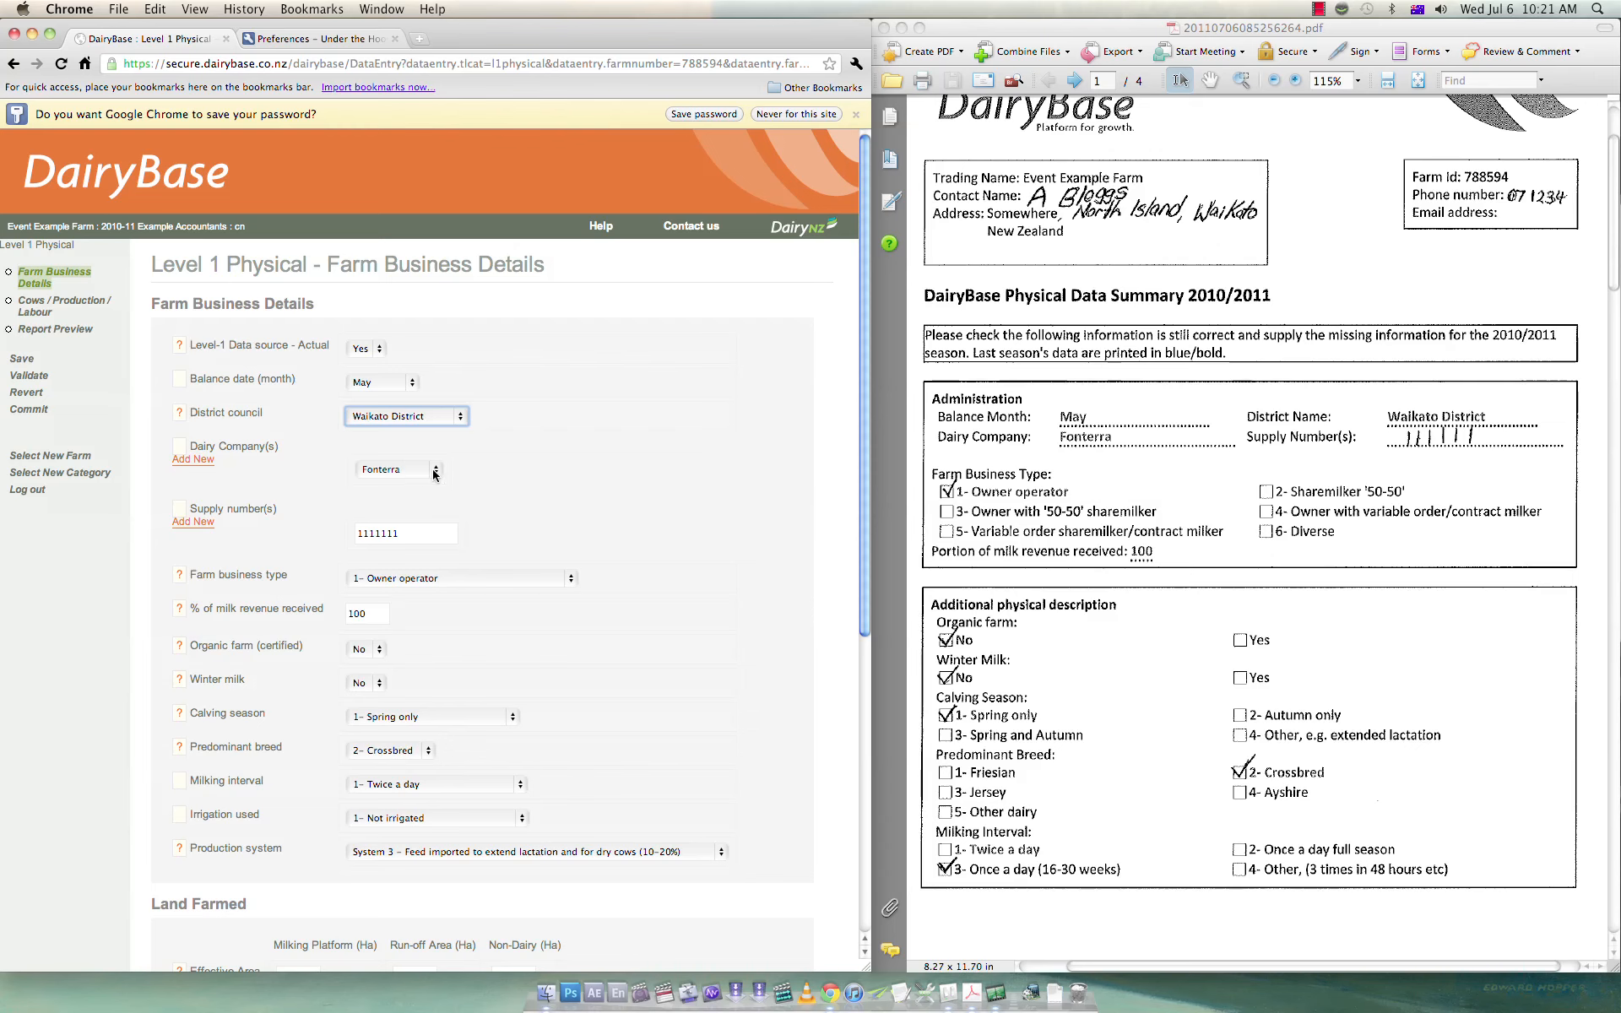
# - Add a second dairy company entry, try Tatua, Westland and Fonterra in it, and remove the entry
pyautogui.click(180, 461)
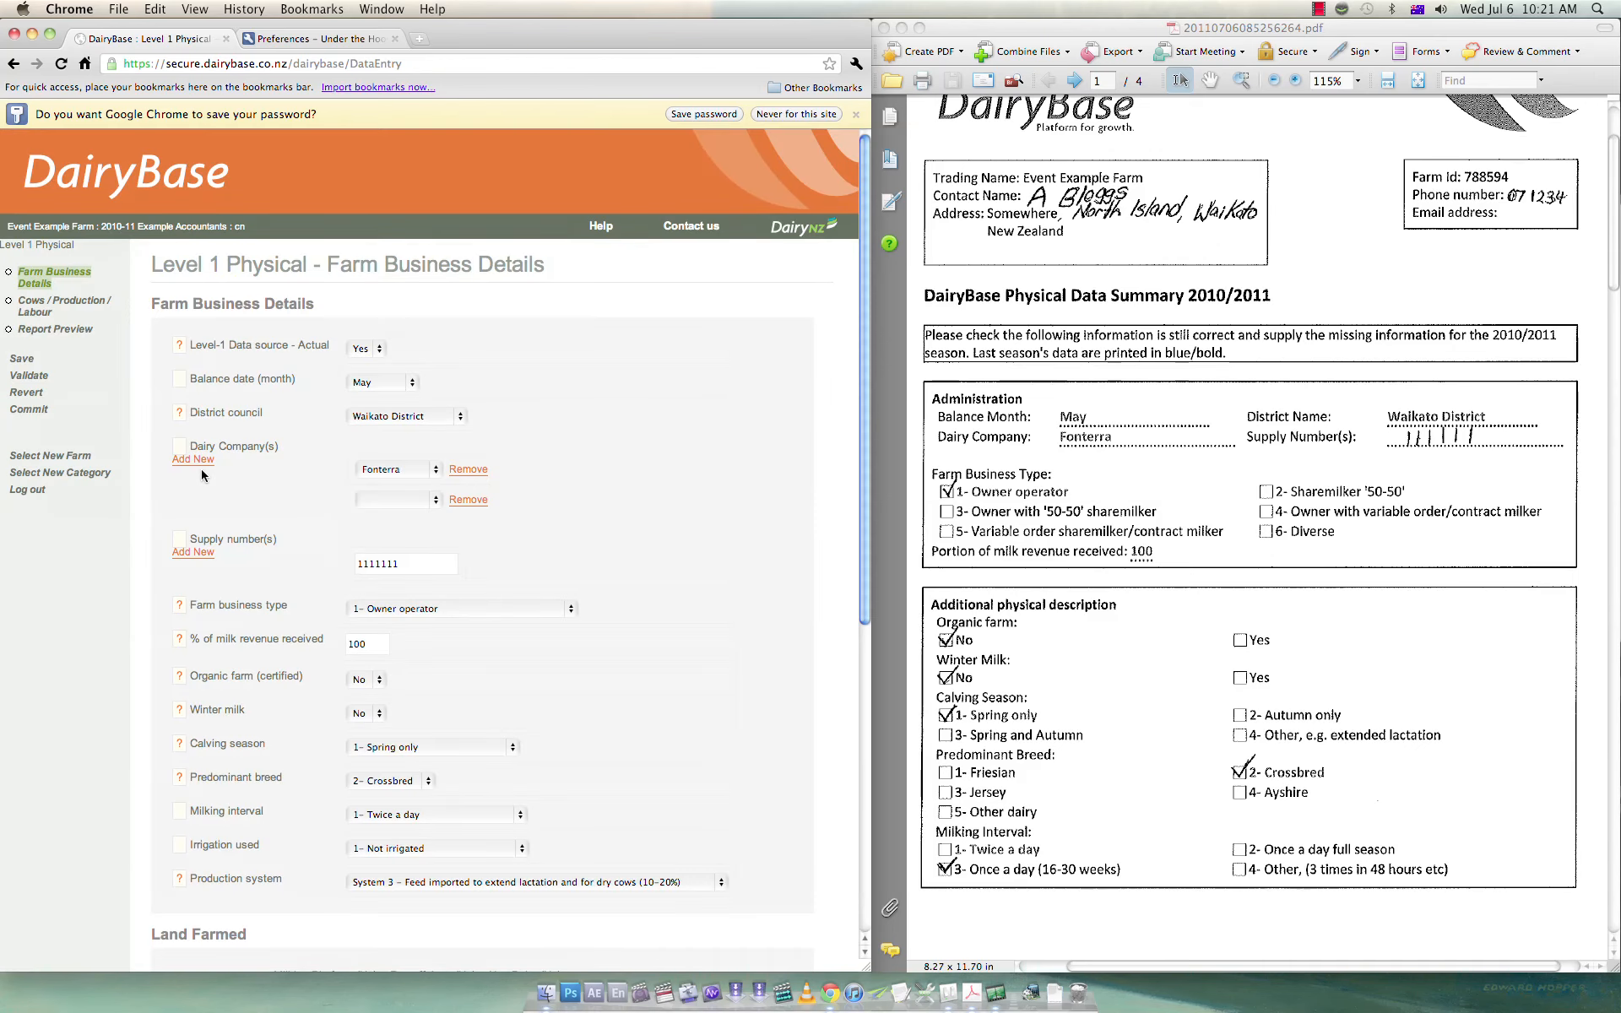
pyautogui.click(437, 500)
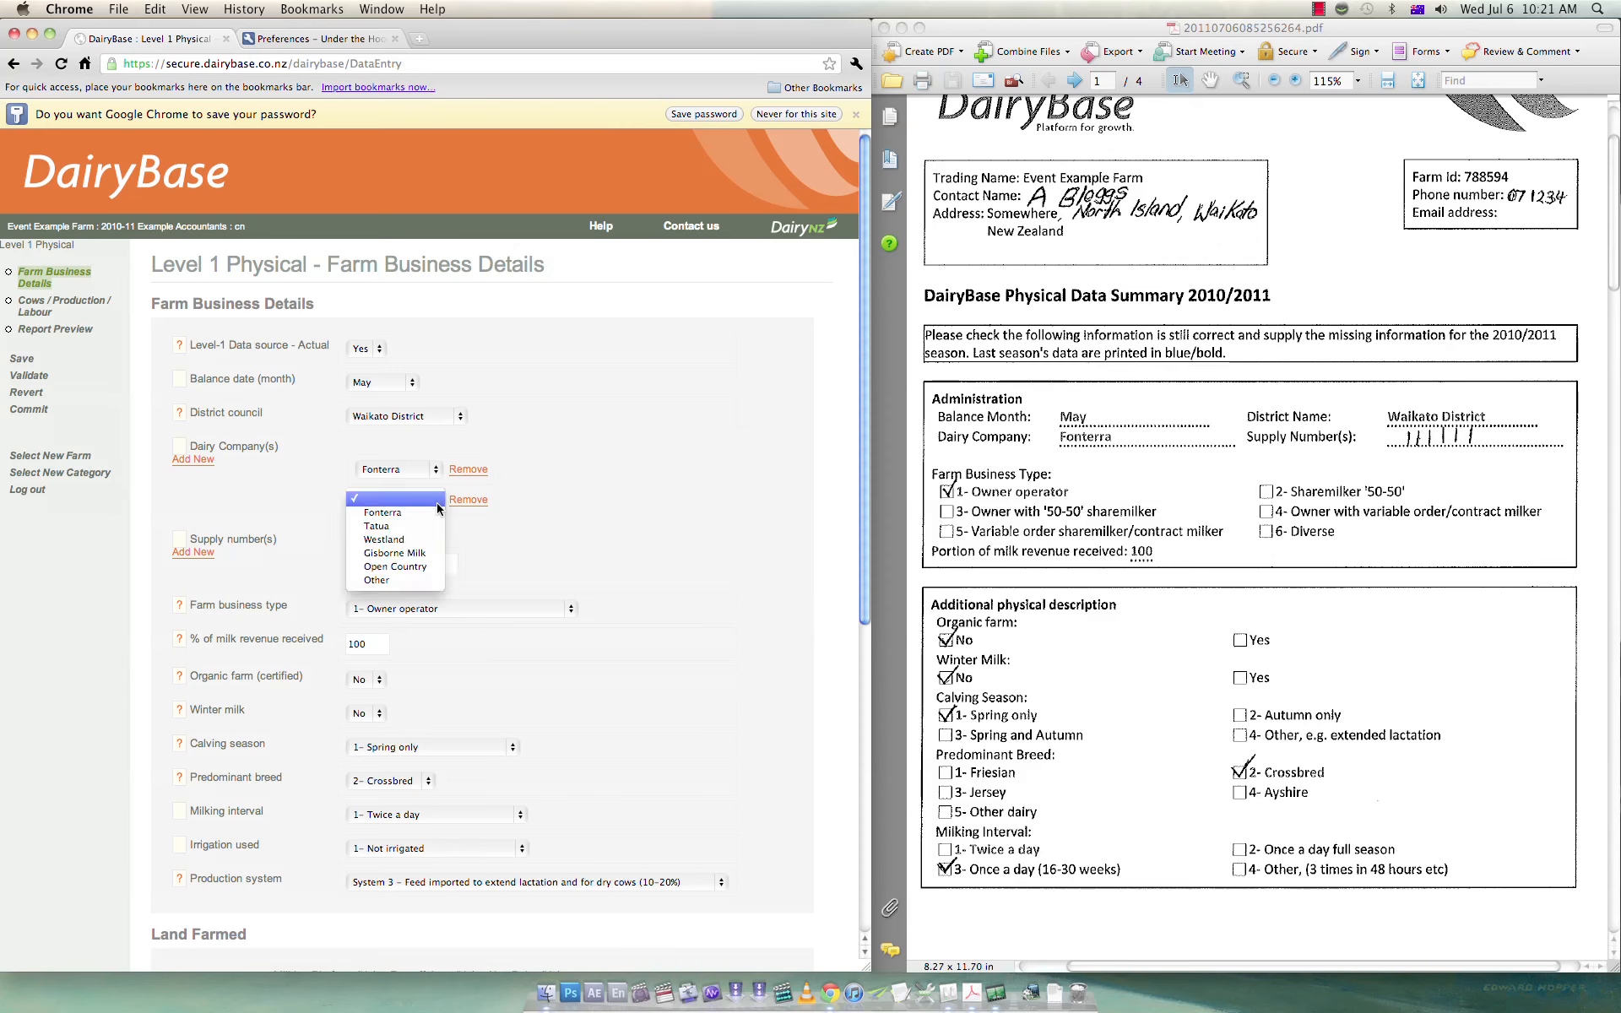
pyautogui.click(397, 527)
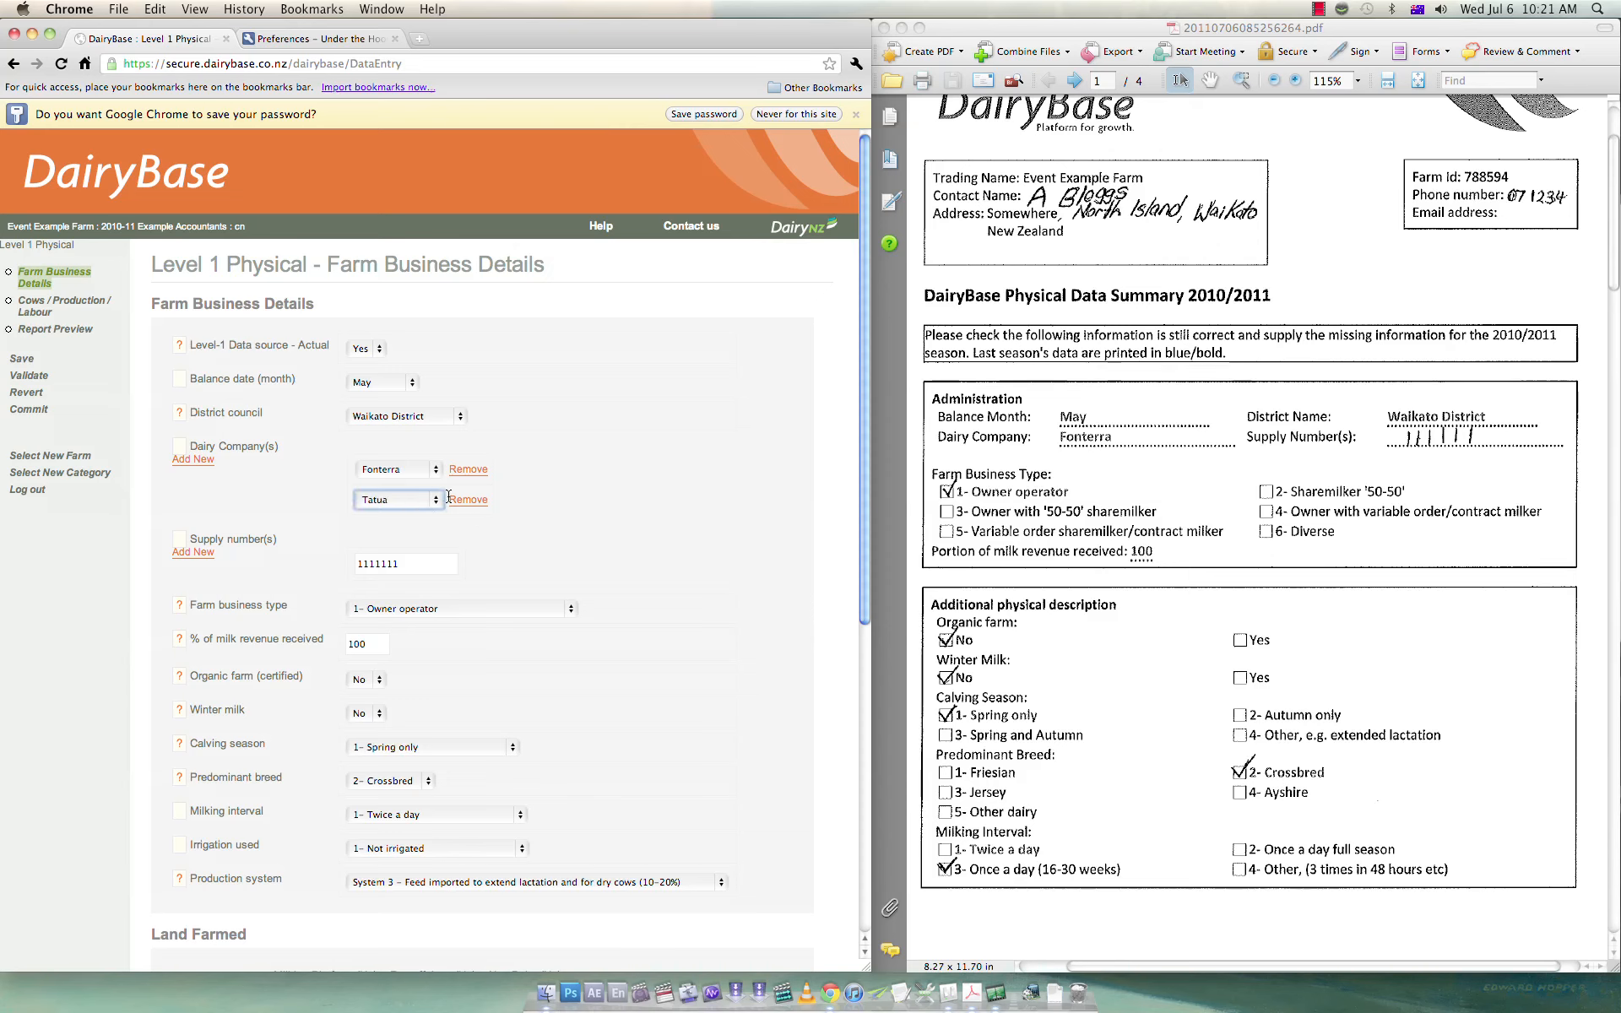
pyautogui.click(437, 501)
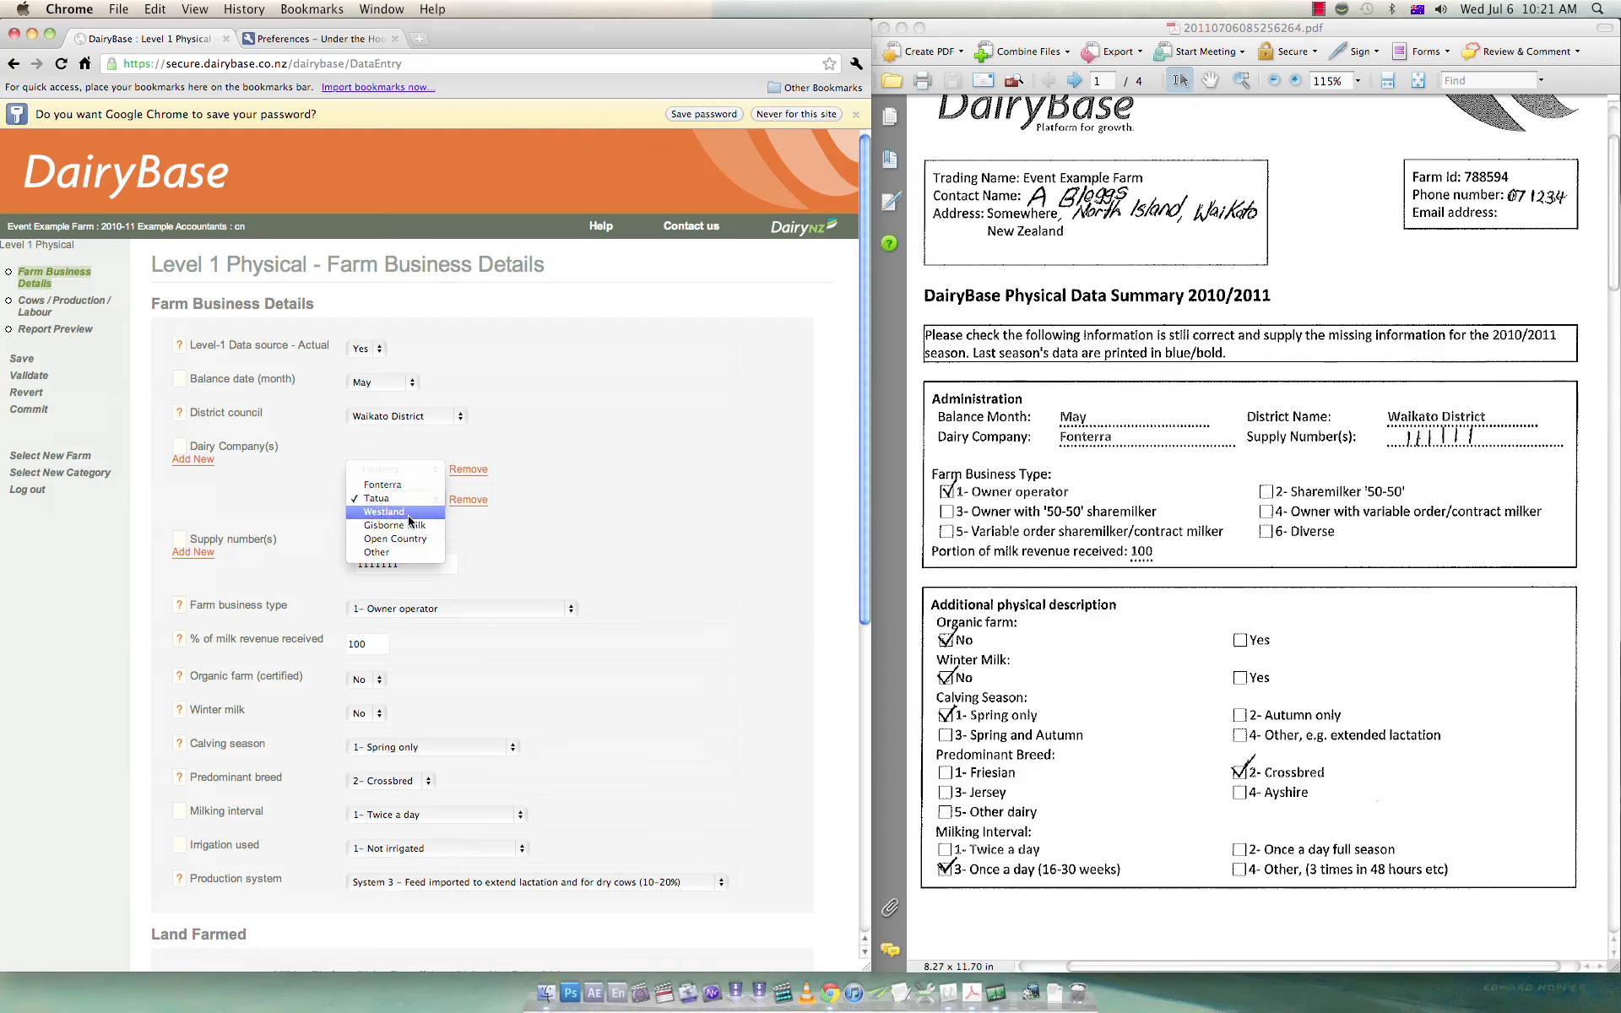
pyautogui.click(412, 511)
pyautogui.click(437, 499)
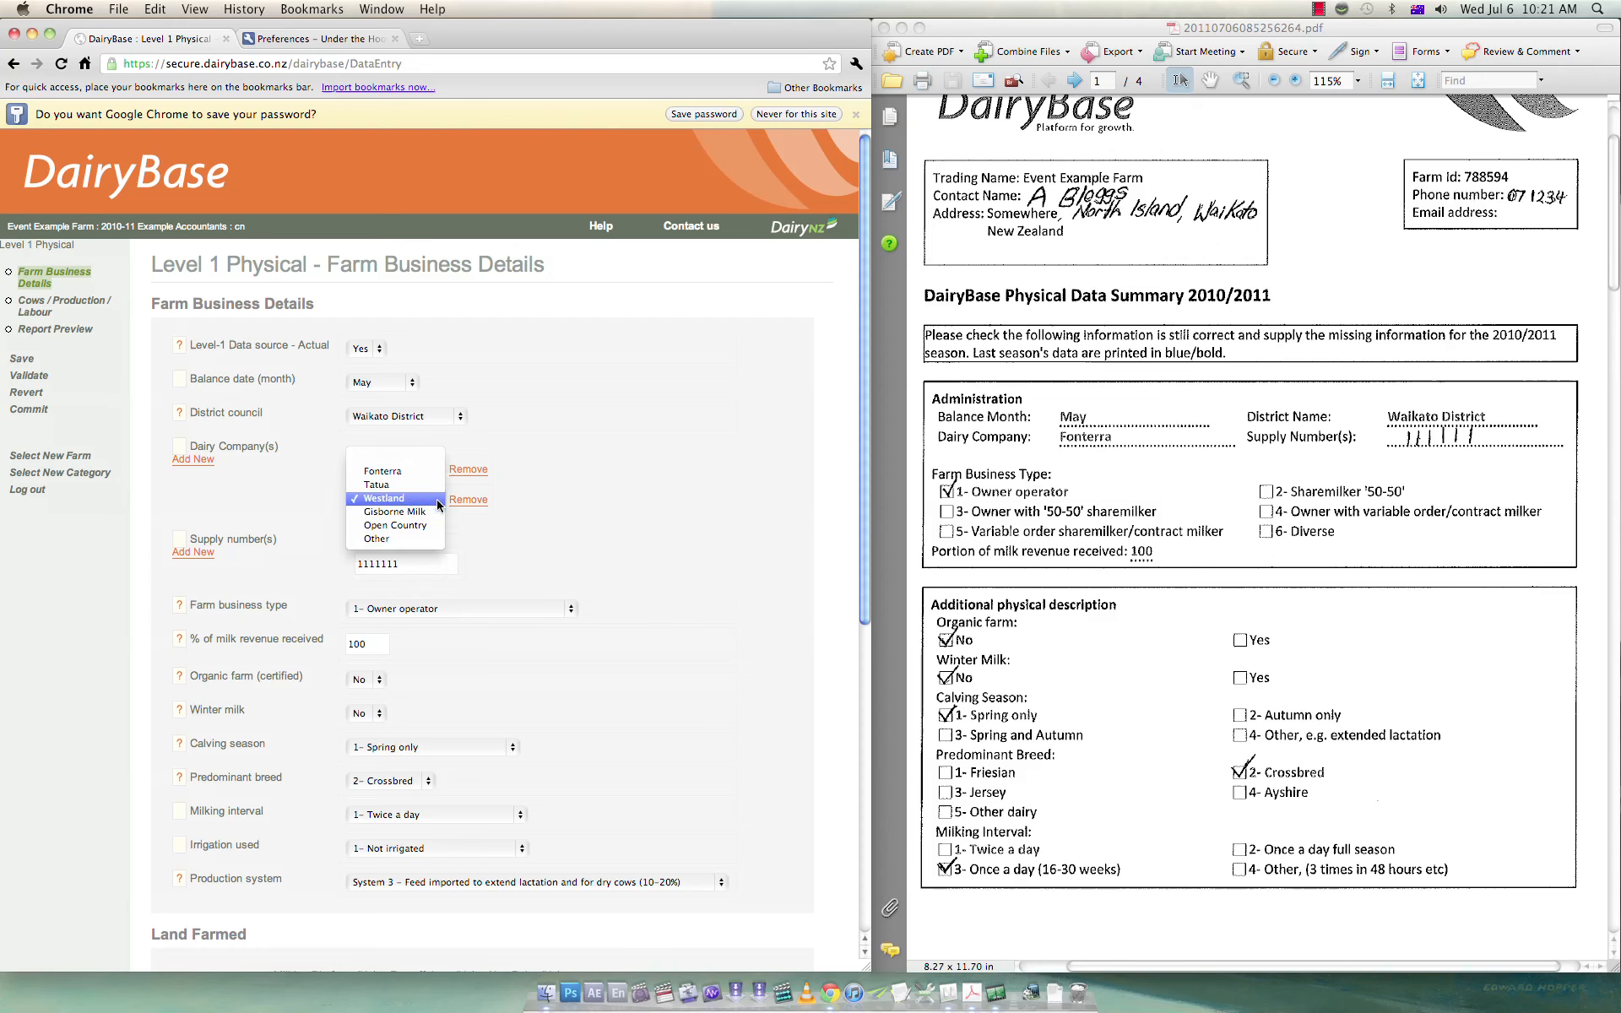
pyautogui.click(380, 472)
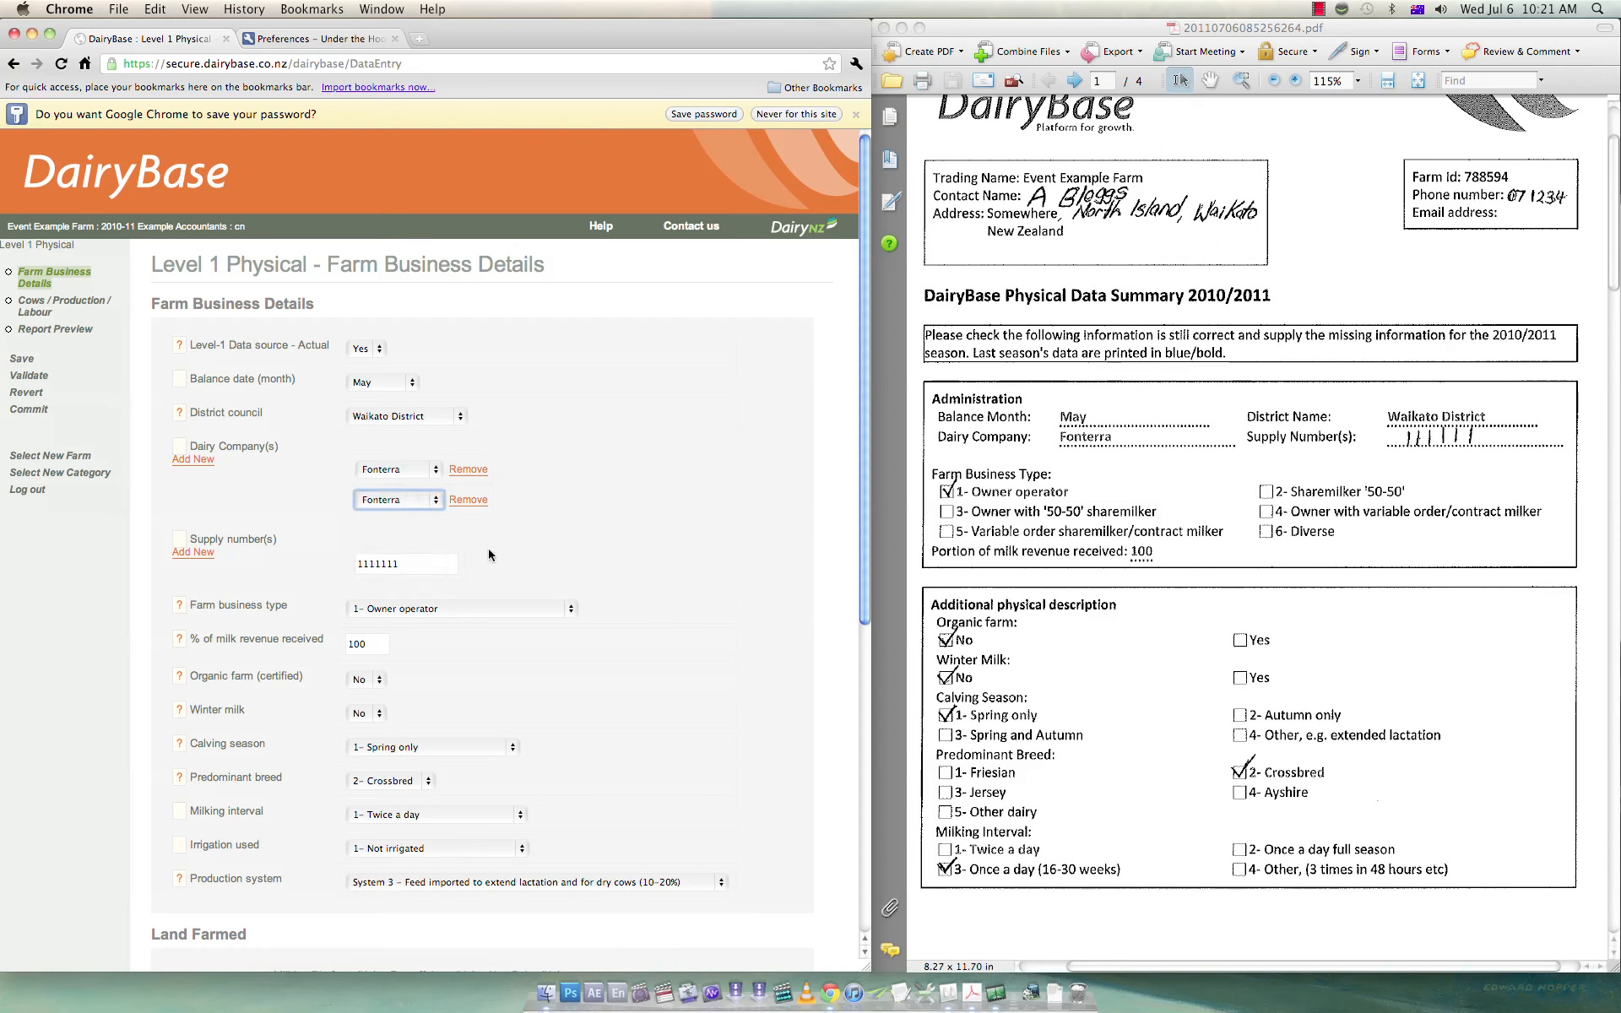
pyautogui.click(466, 503)
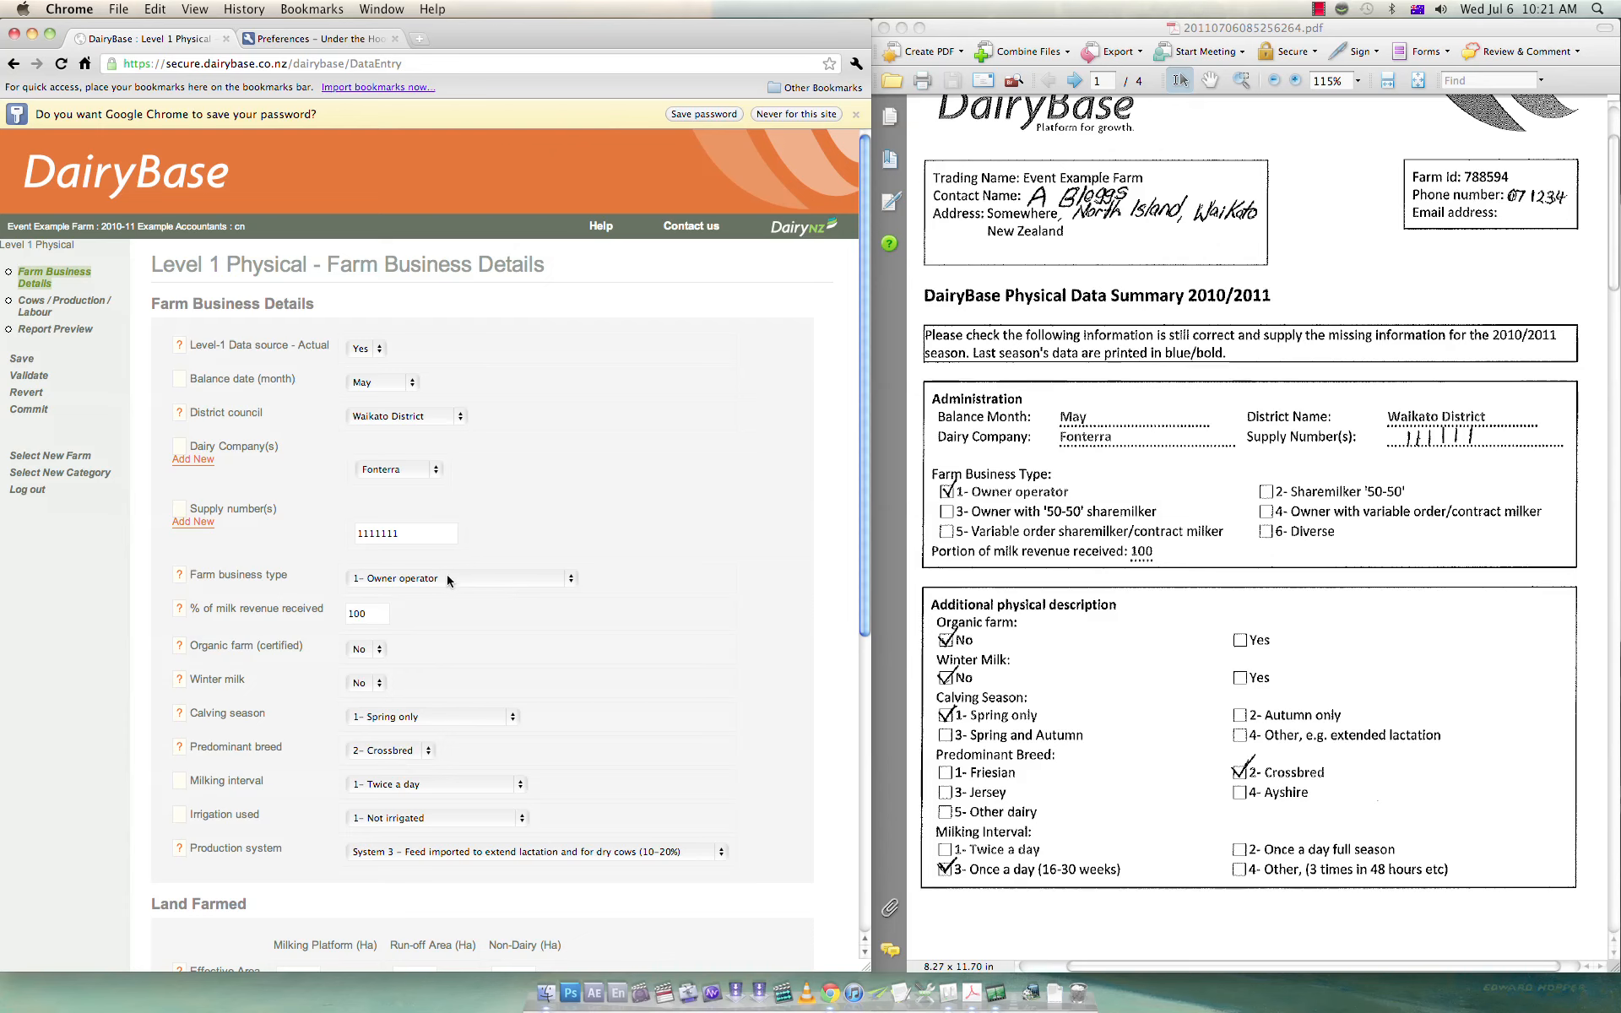
# - Delete the last digit of the supply number, and add and remove a blank second supply number entry
pyautogui.click(408, 534)
pyautogui.press('BackSpace')
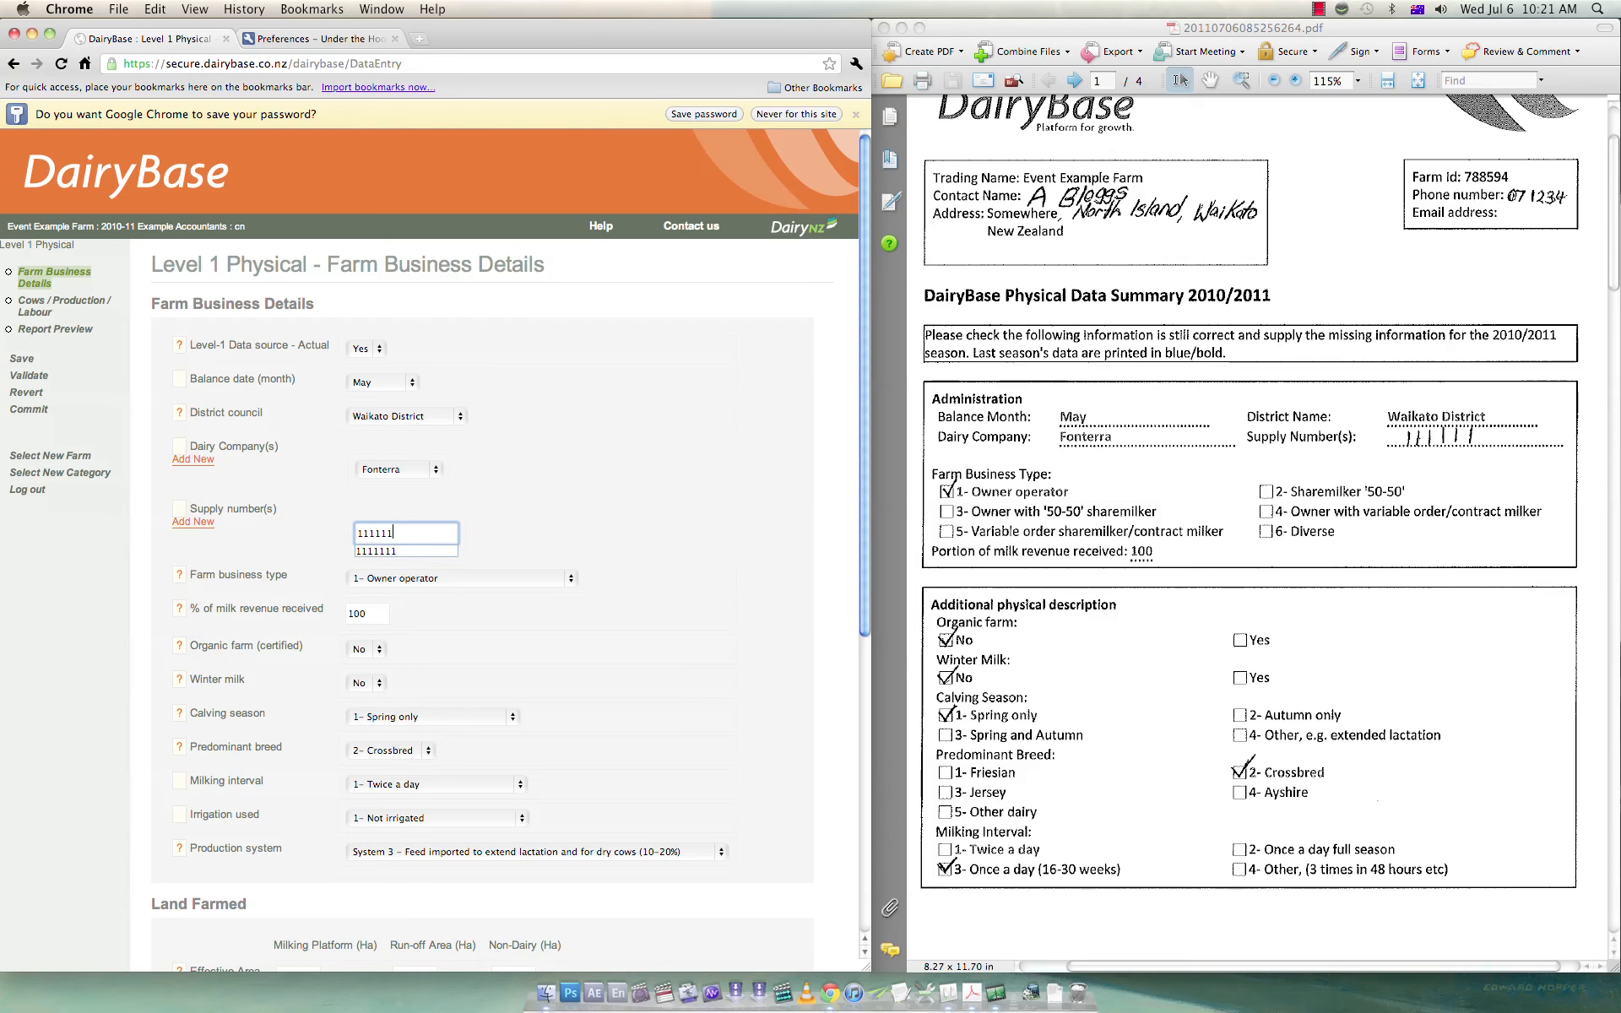
pyautogui.click(552, 530)
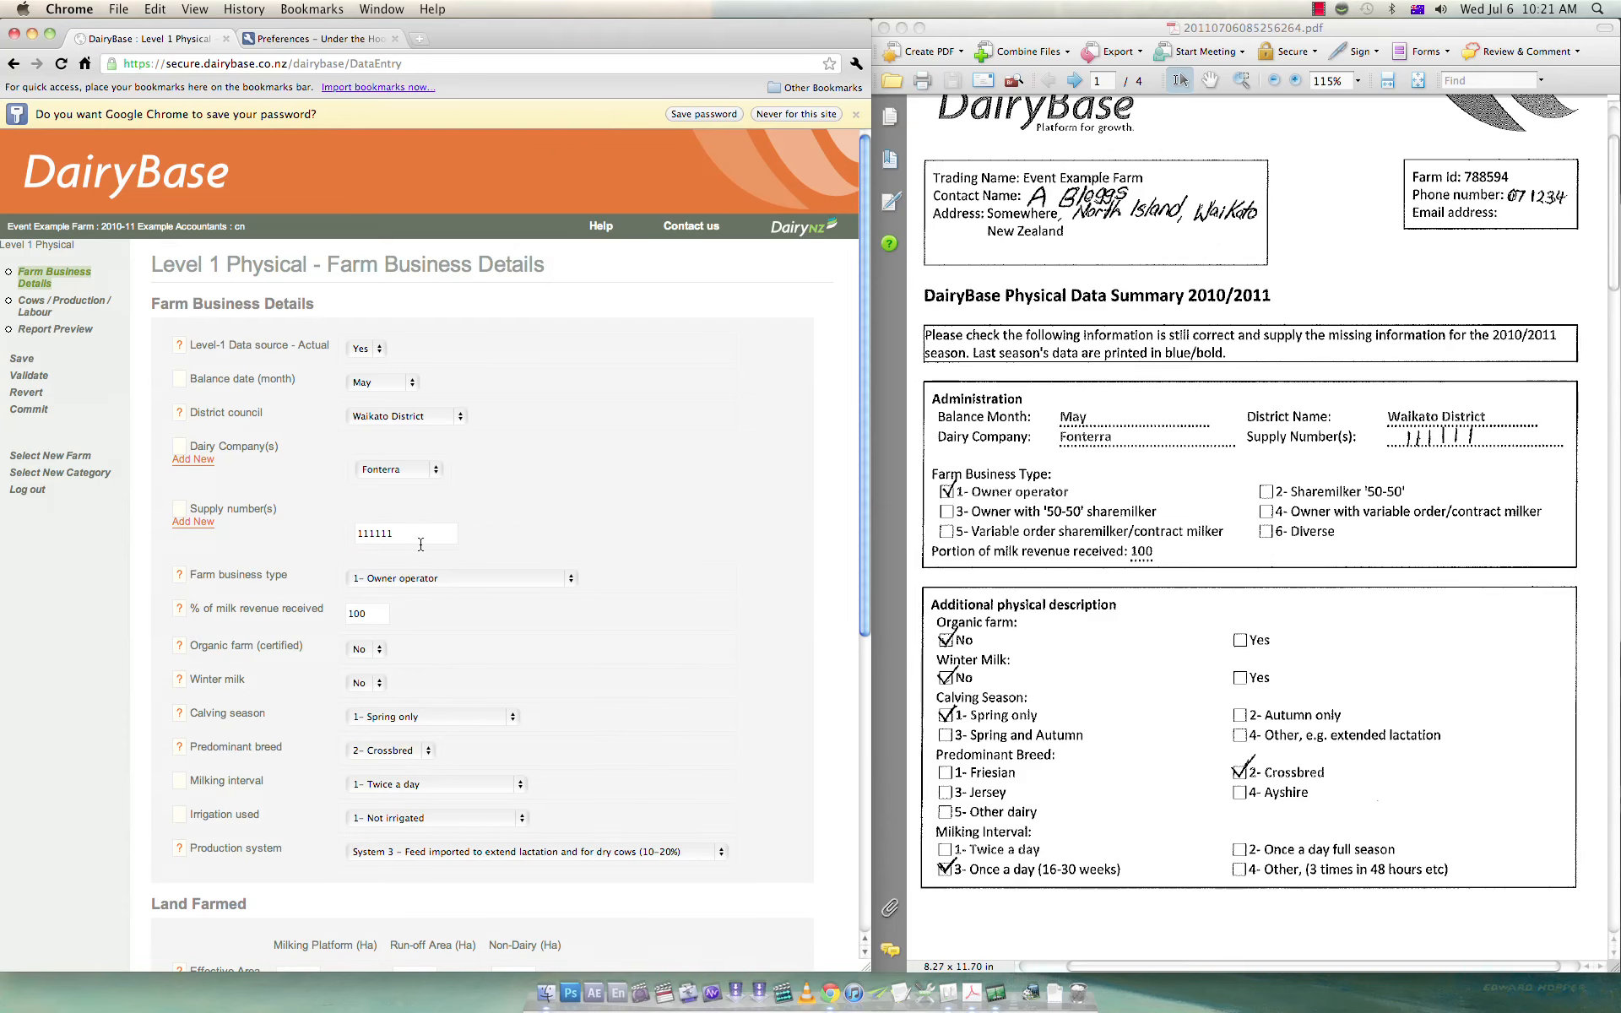
pyautogui.click(195, 522)
pyautogui.click(491, 567)
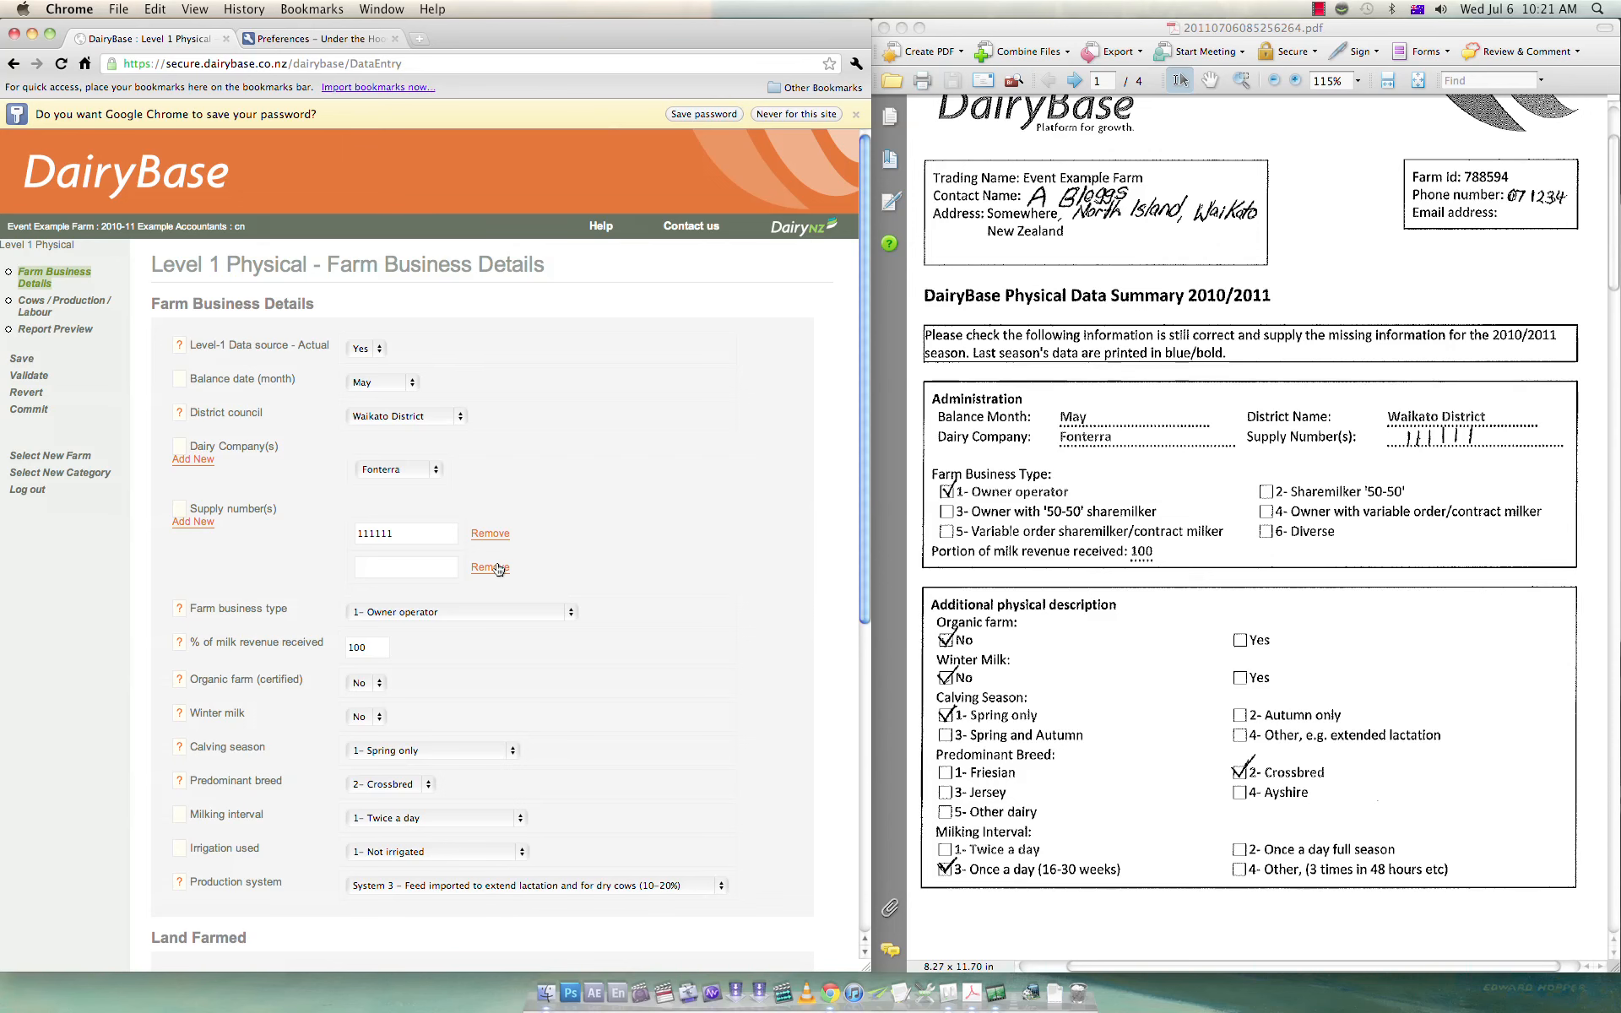
# - Examine the options for farm business type, calving season and predominant breed, keeping the selections that match the scanned form
pyautogui.scroll(-10, 397, 584)
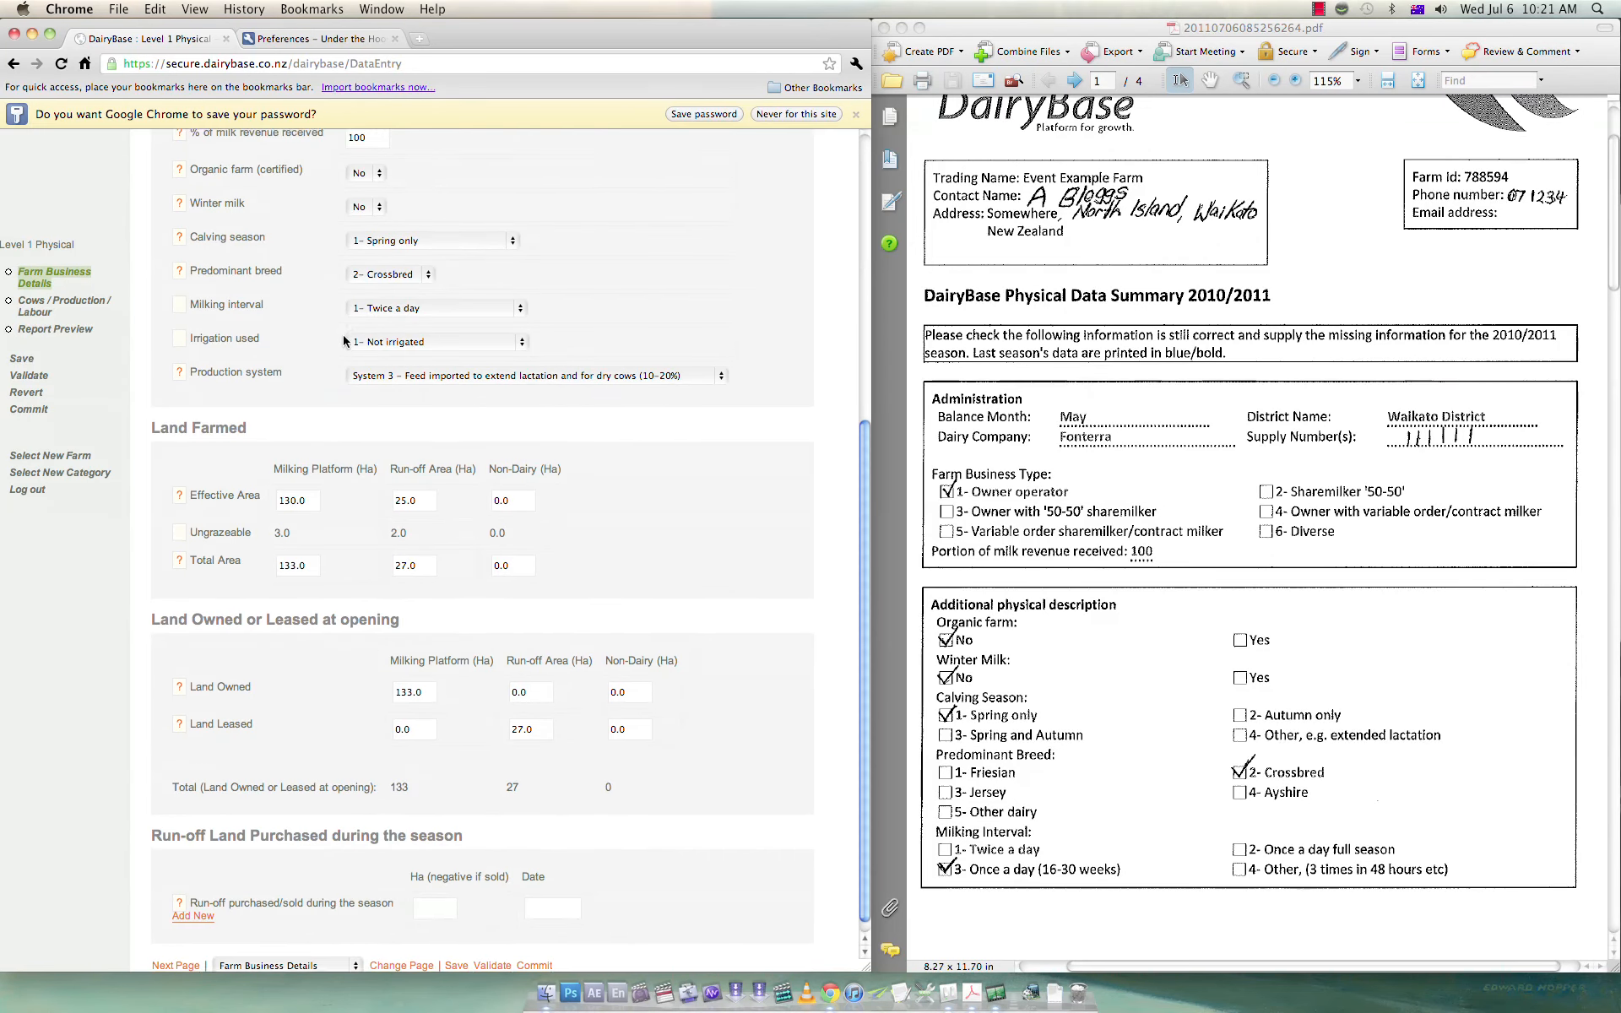
pyautogui.scroll(2, 194, 171)
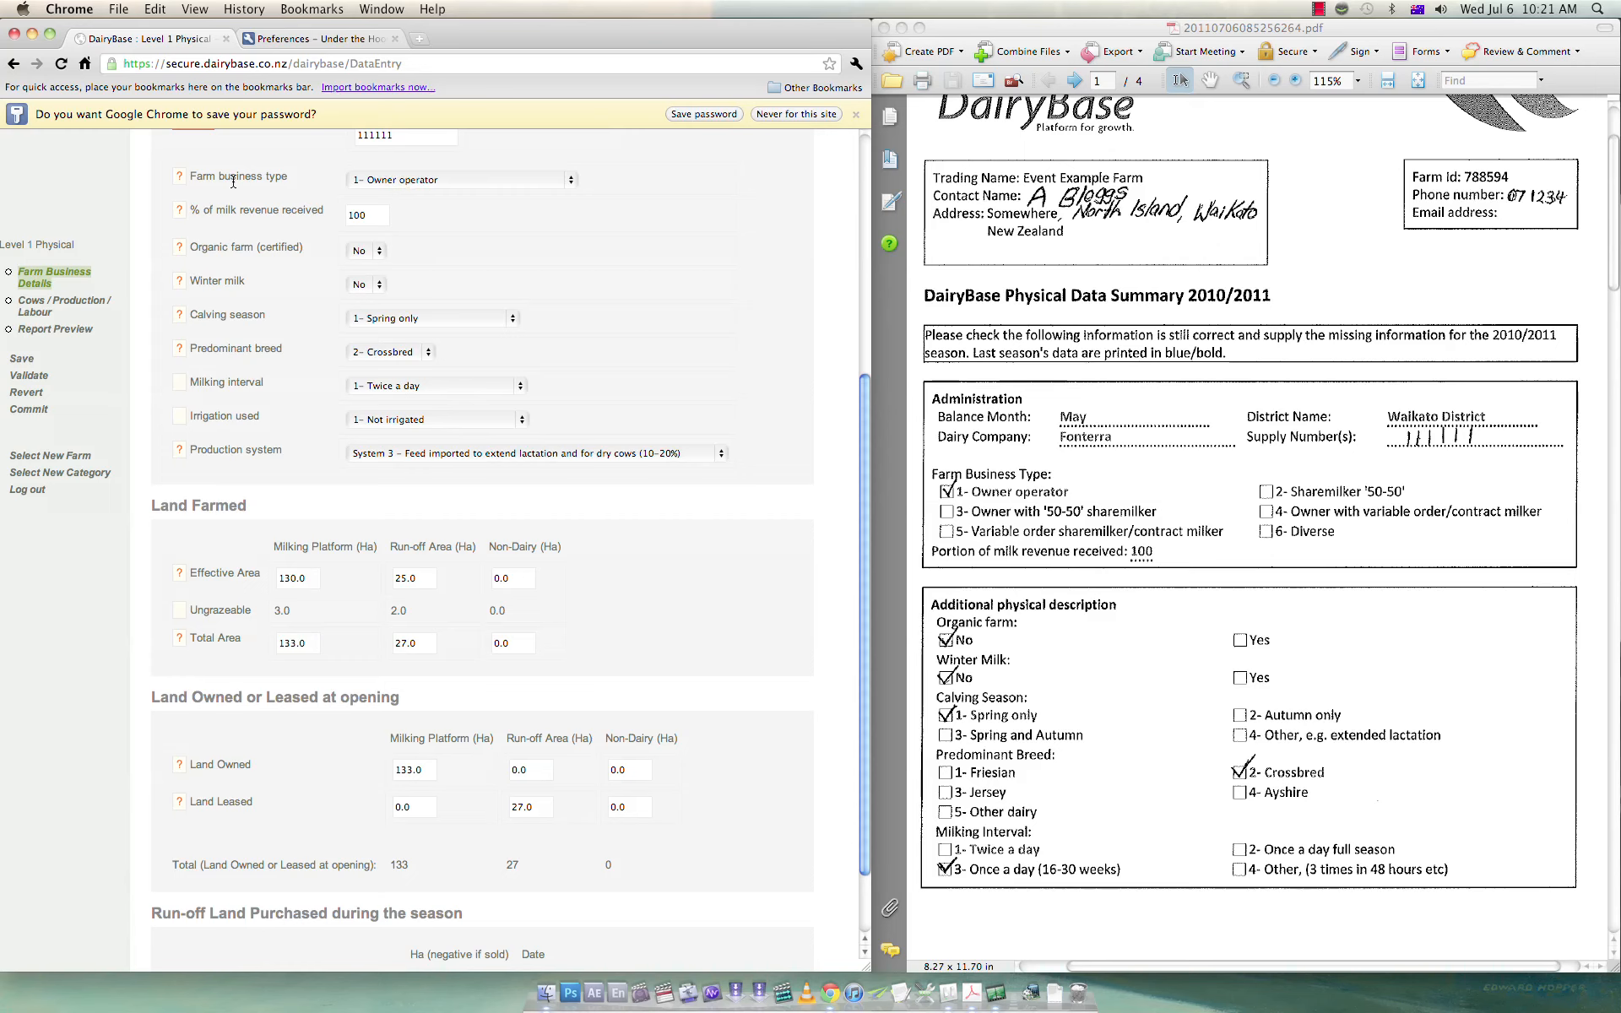
pyautogui.click(571, 181)
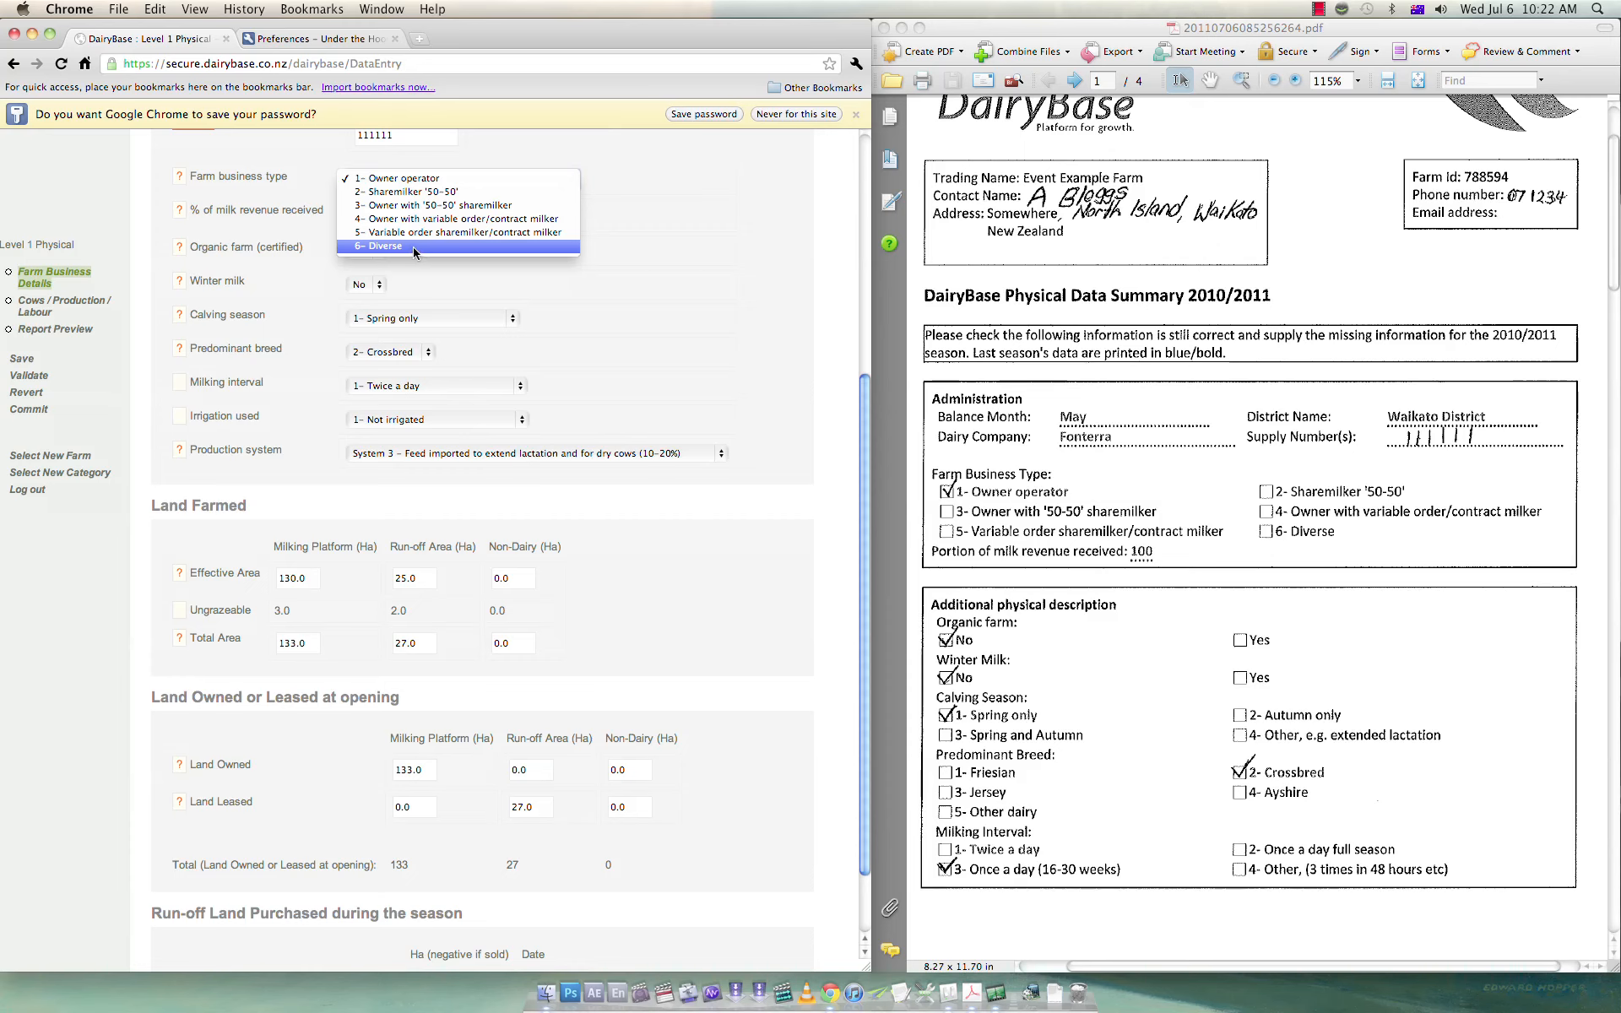
pyautogui.click(698, 260)
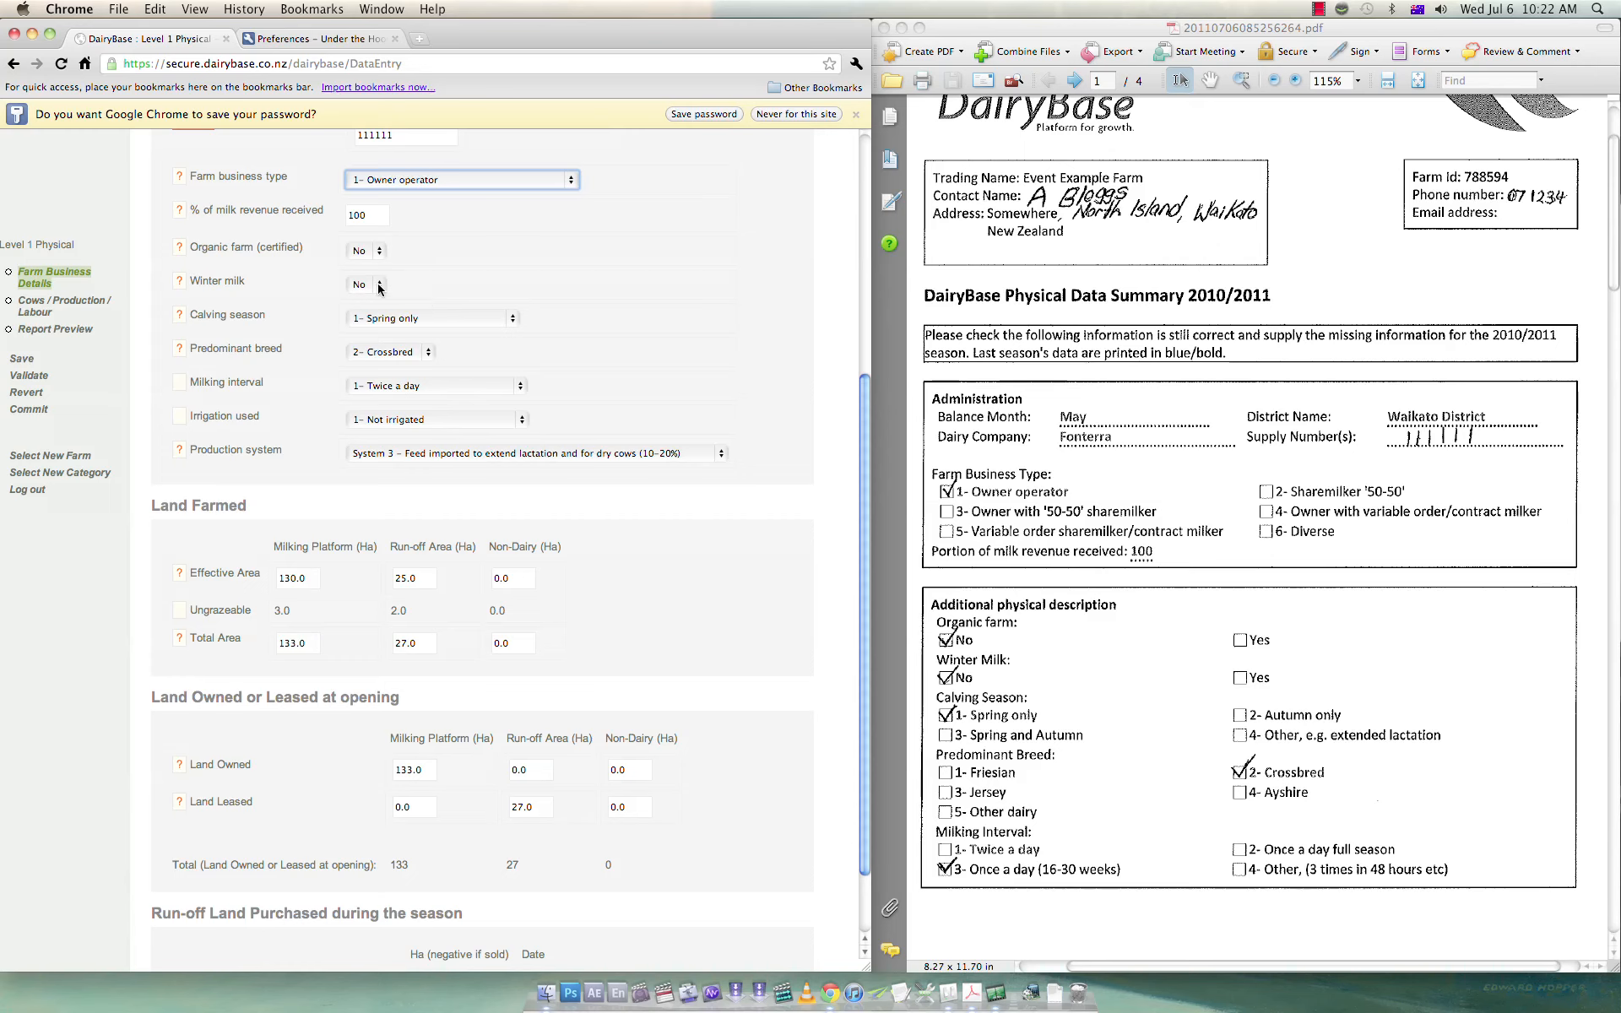
pyautogui.click(513, 322)
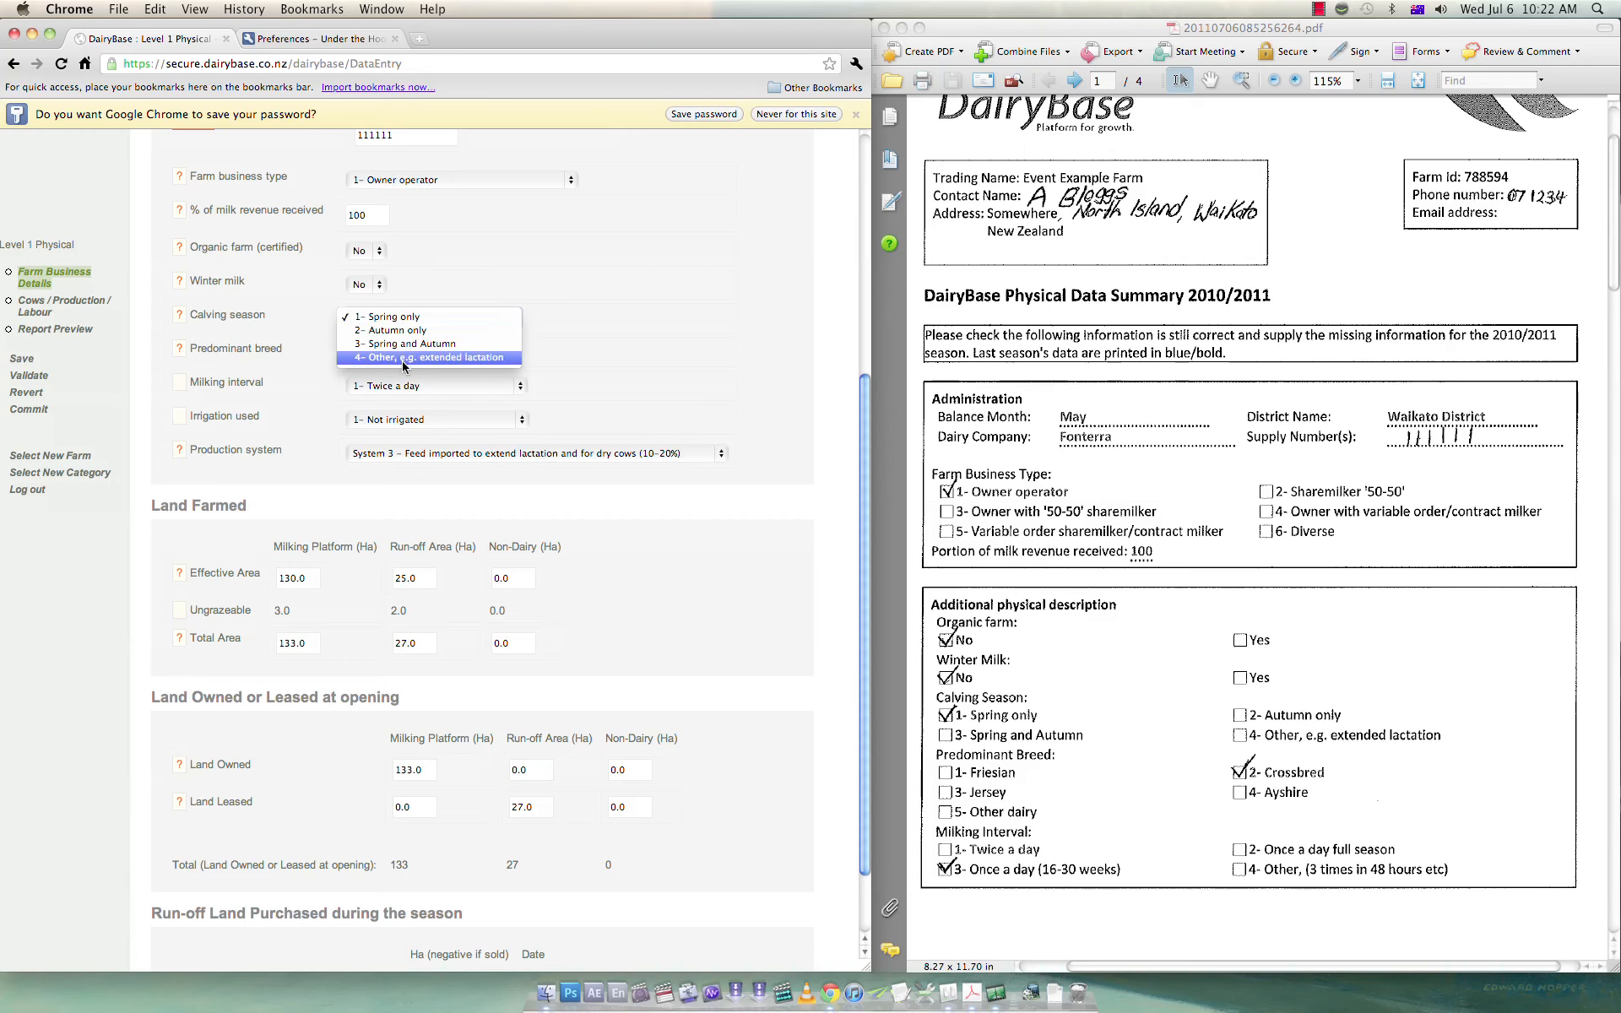
pyautogui.click(610, 339)
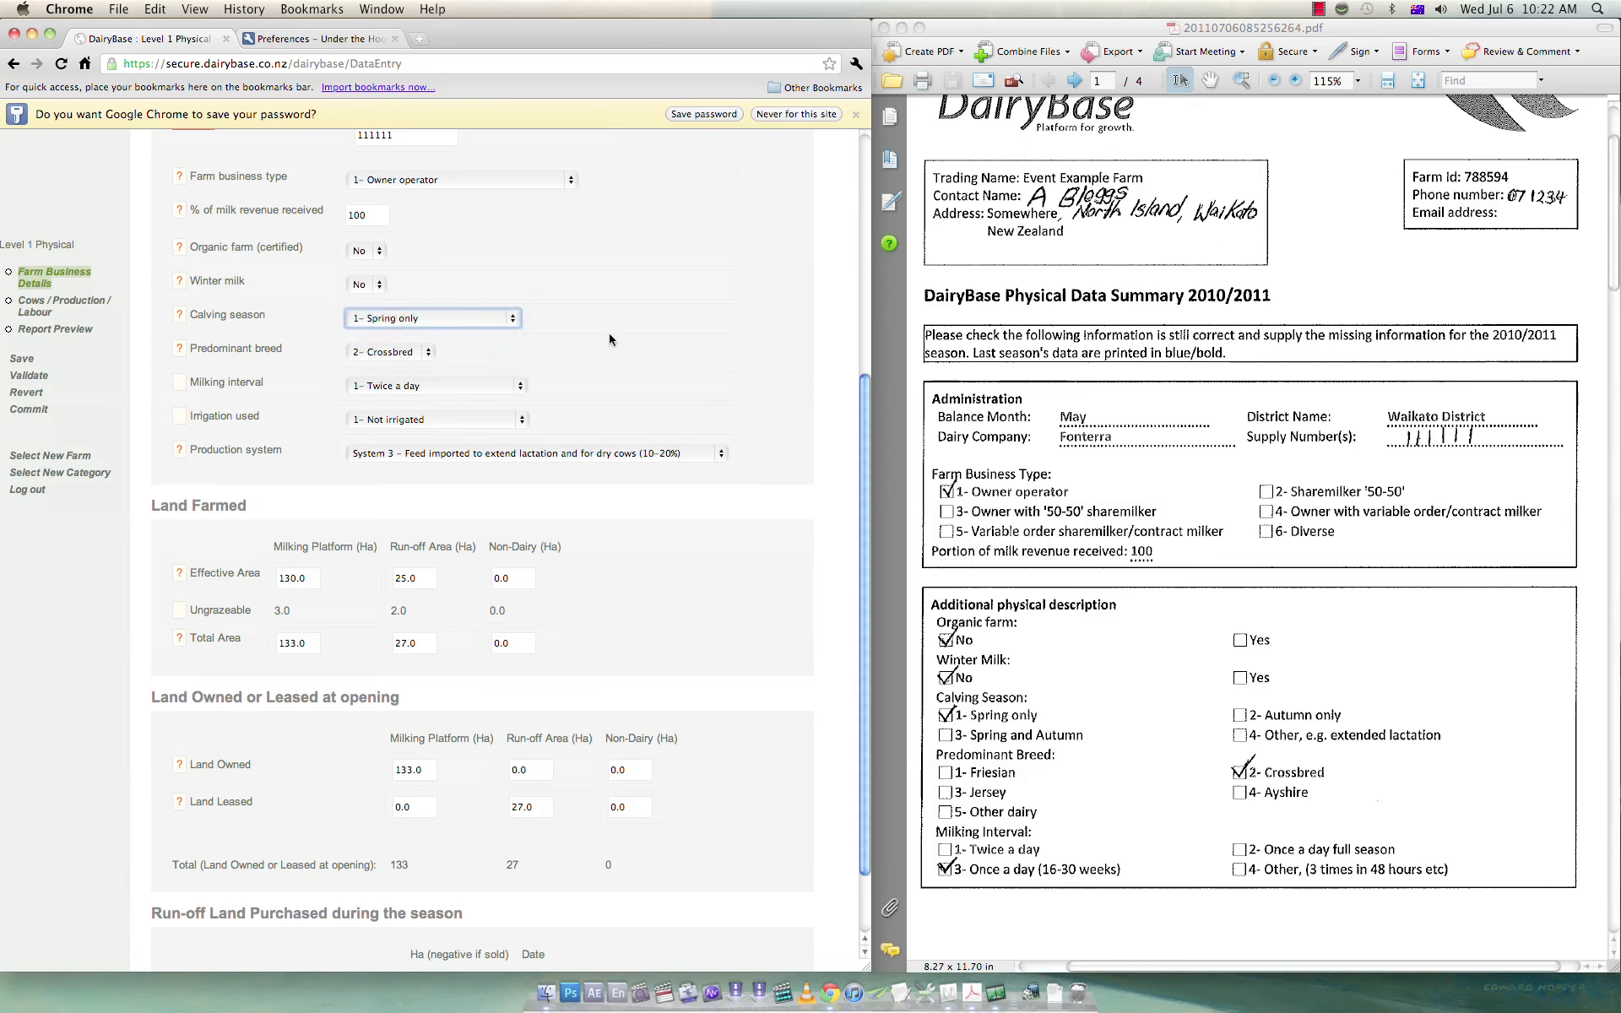
pyautogui.click(430, 358)
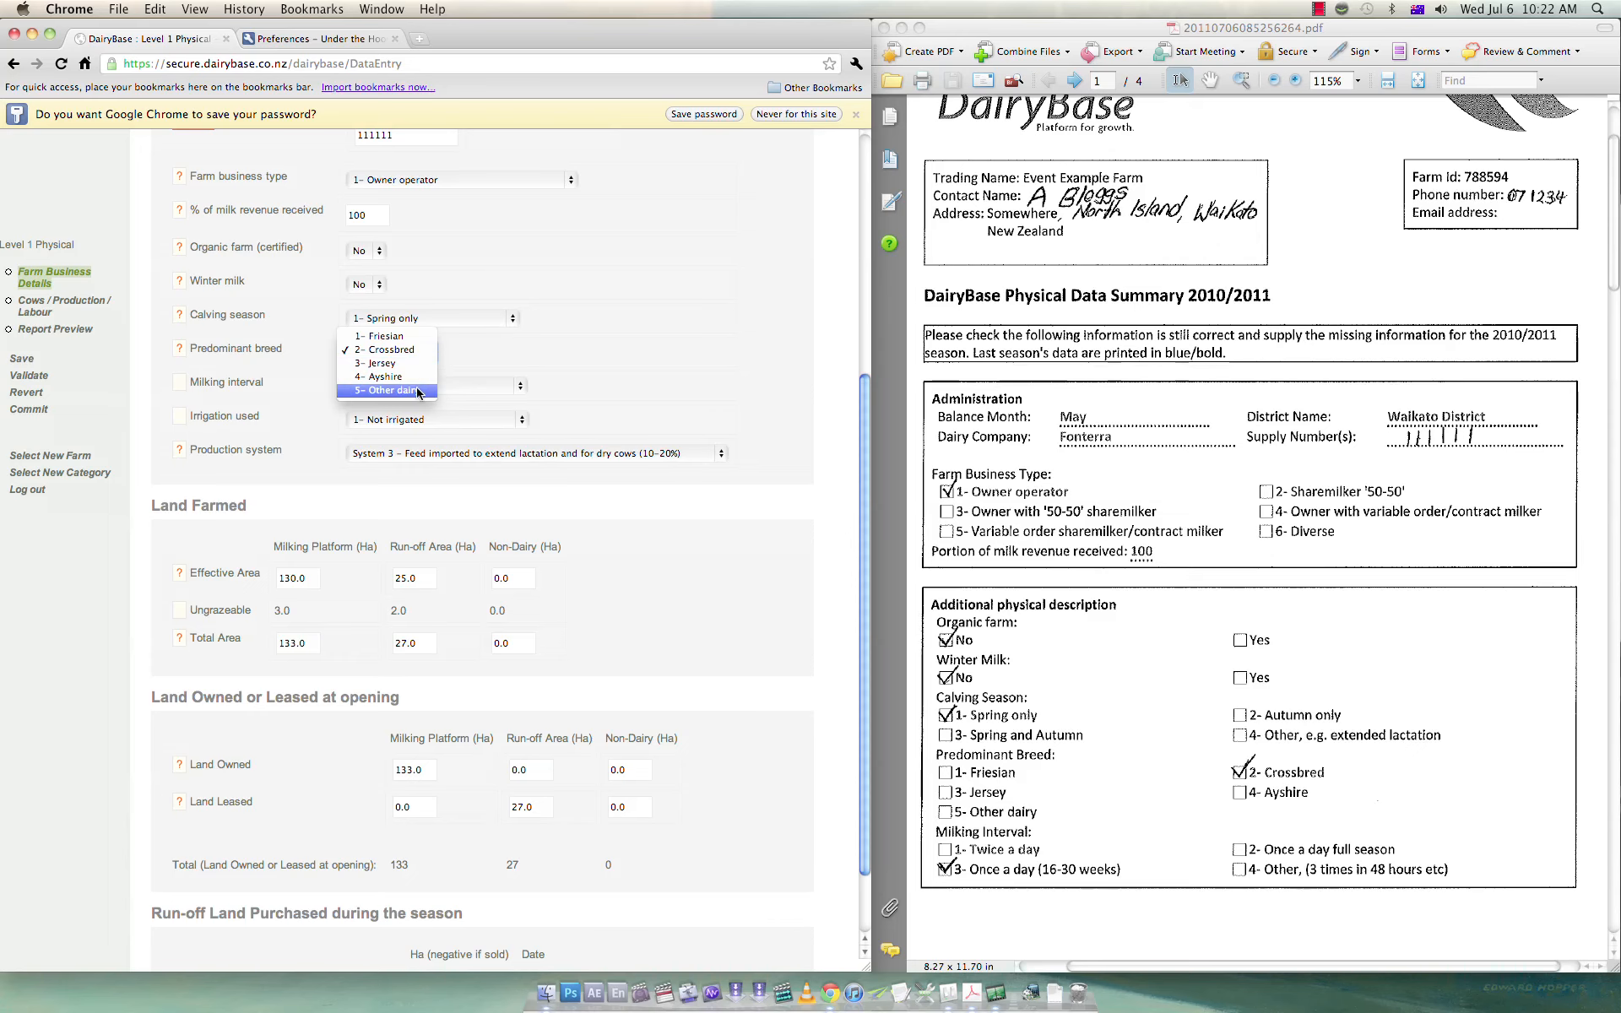
pyautogui.click(381, 352)
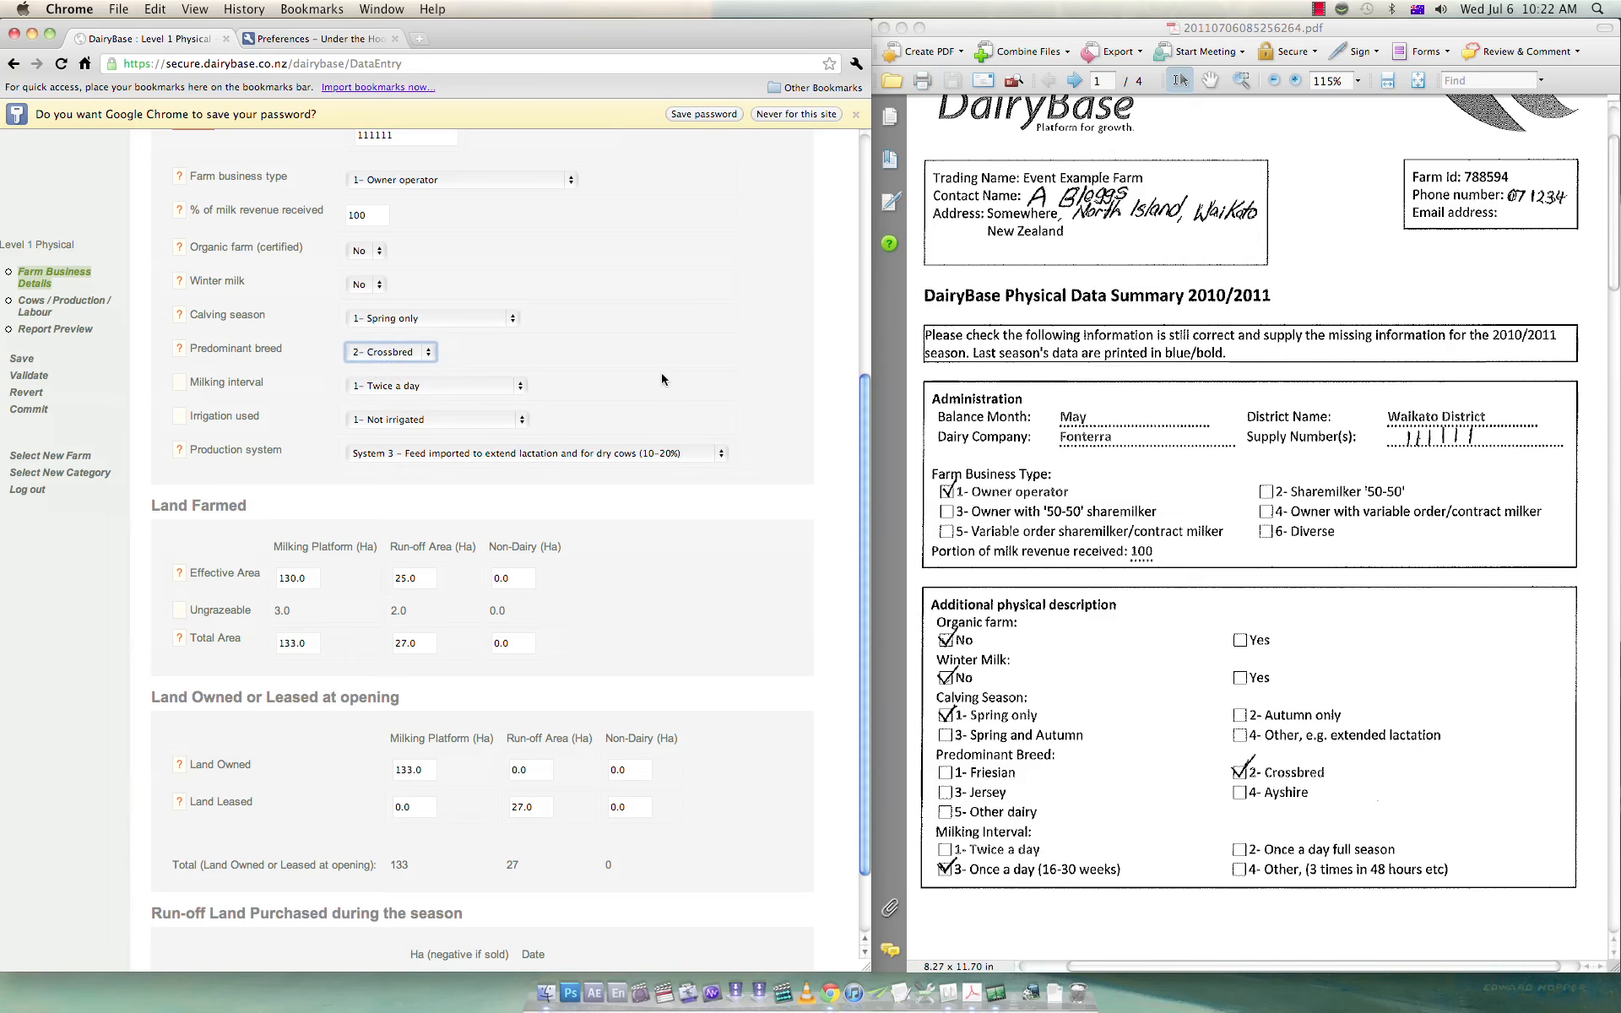
# - Set the milking interval to "3- Once a day (16-30 weeks)" as marked on the scanned form
pyautogui.scroll(-2, 1142, 688)
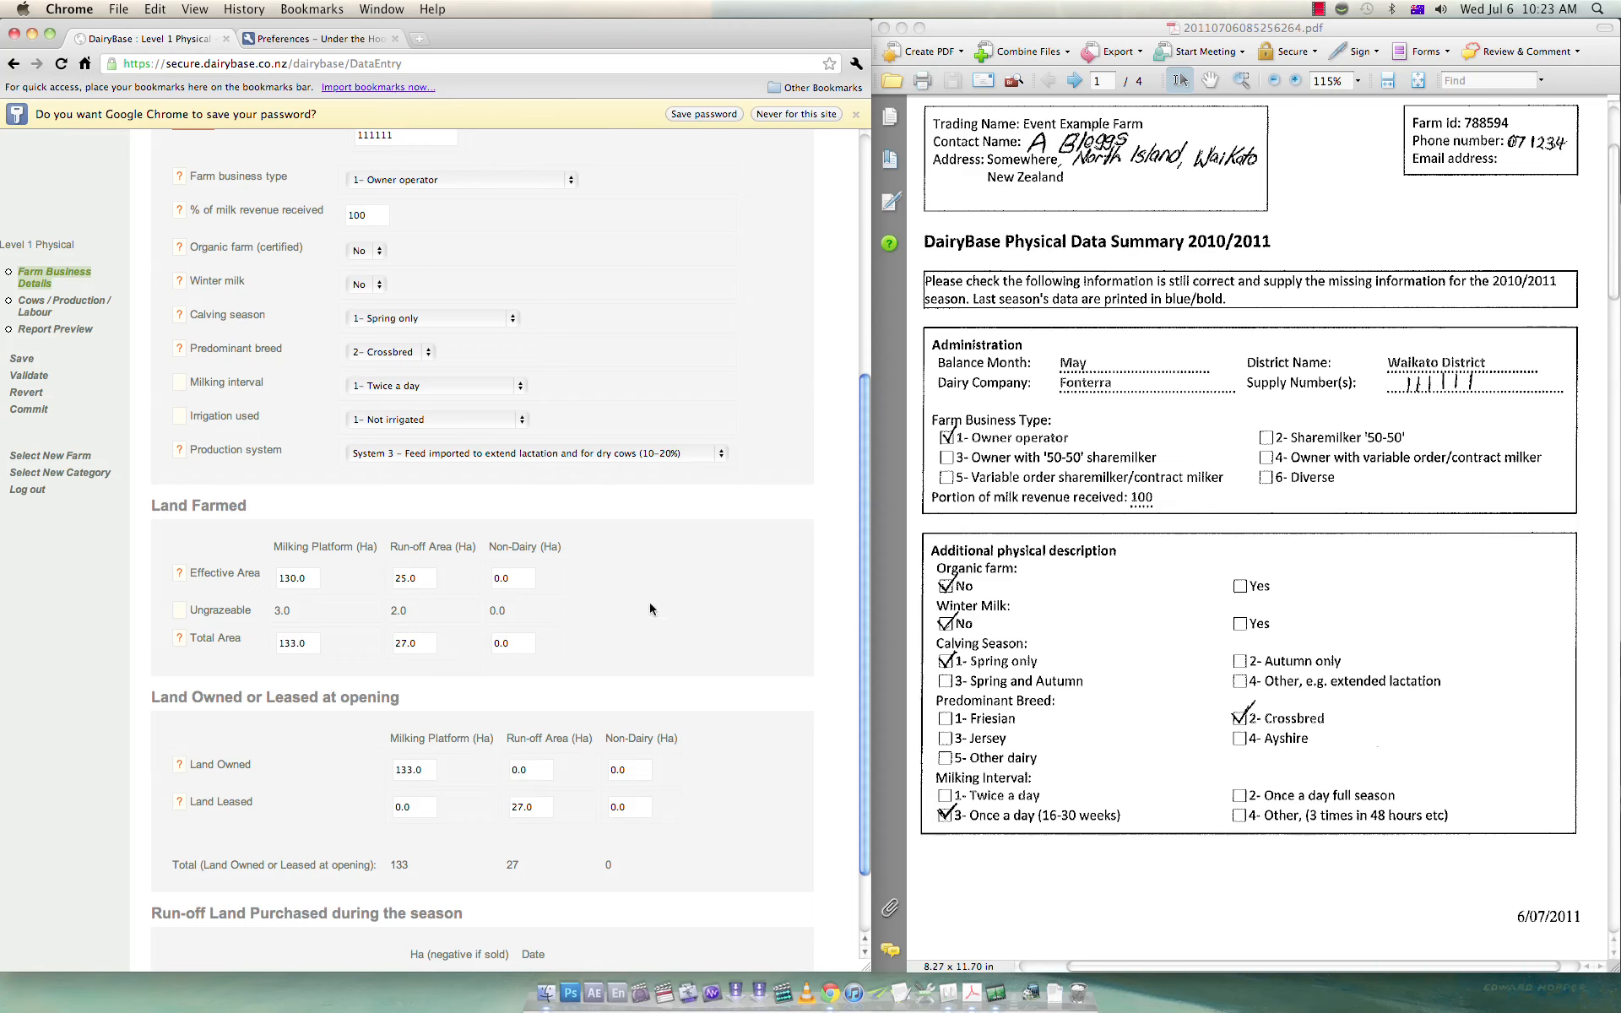
pyautogui.click(519, 387)
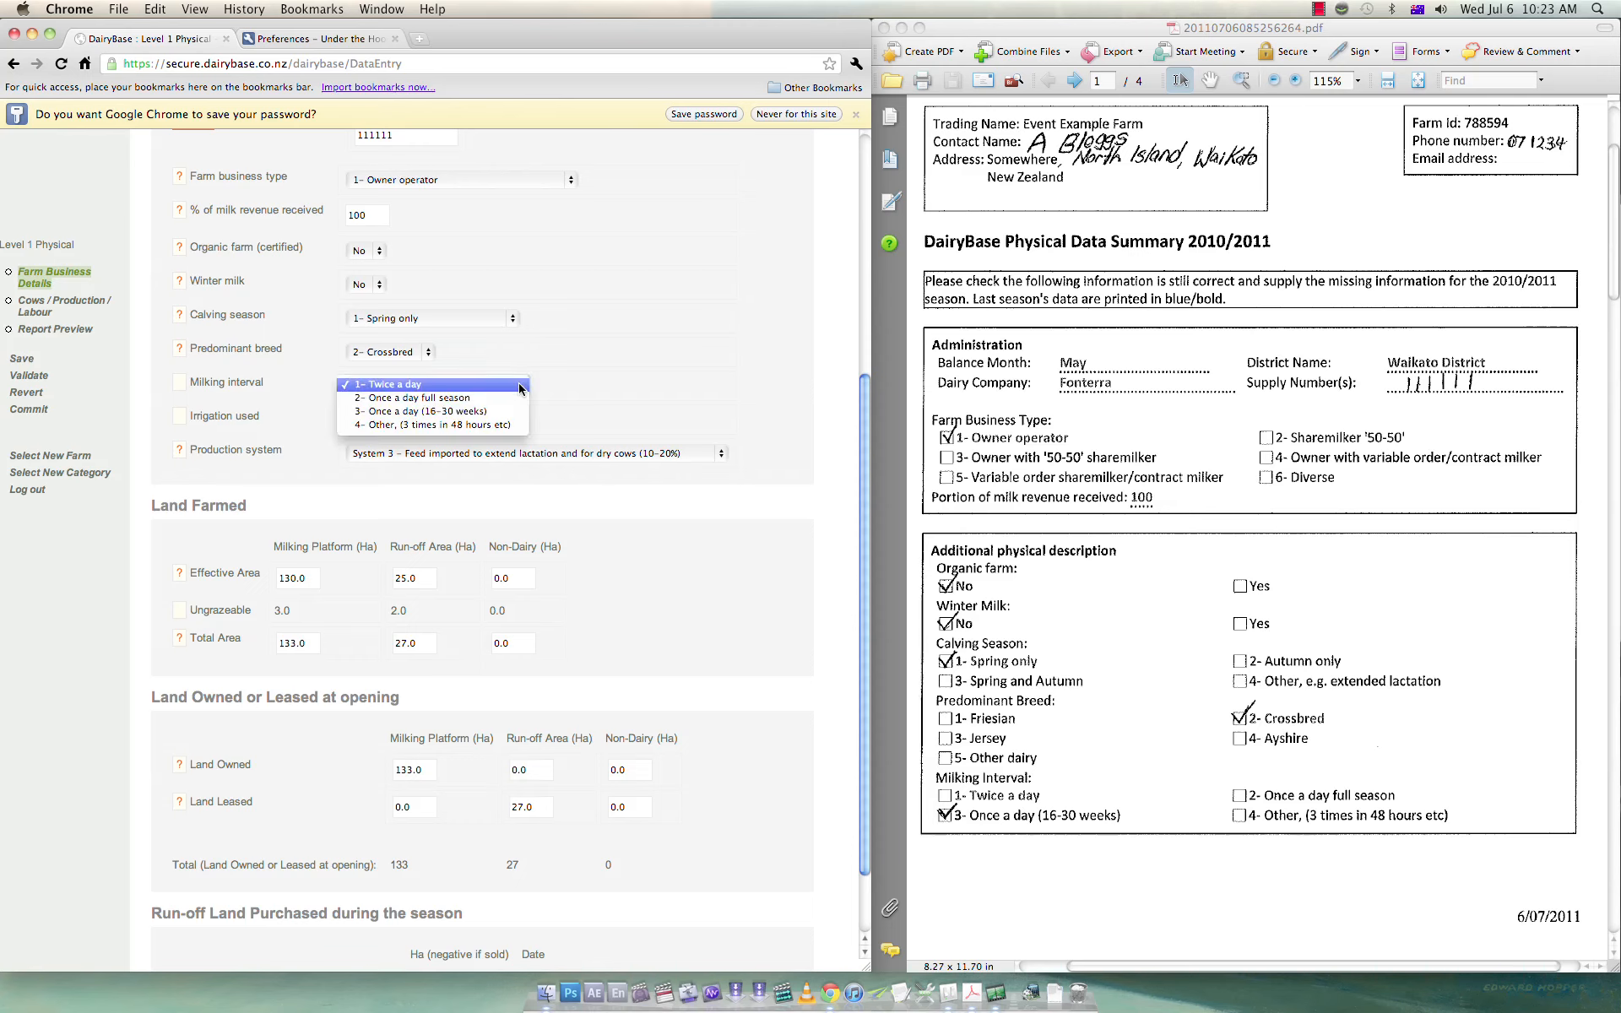
pyautogui.click(478, 412)
pyautogui.scroll(-2, 478, 415)
pyautogui.scroll(2, 1365, 750)
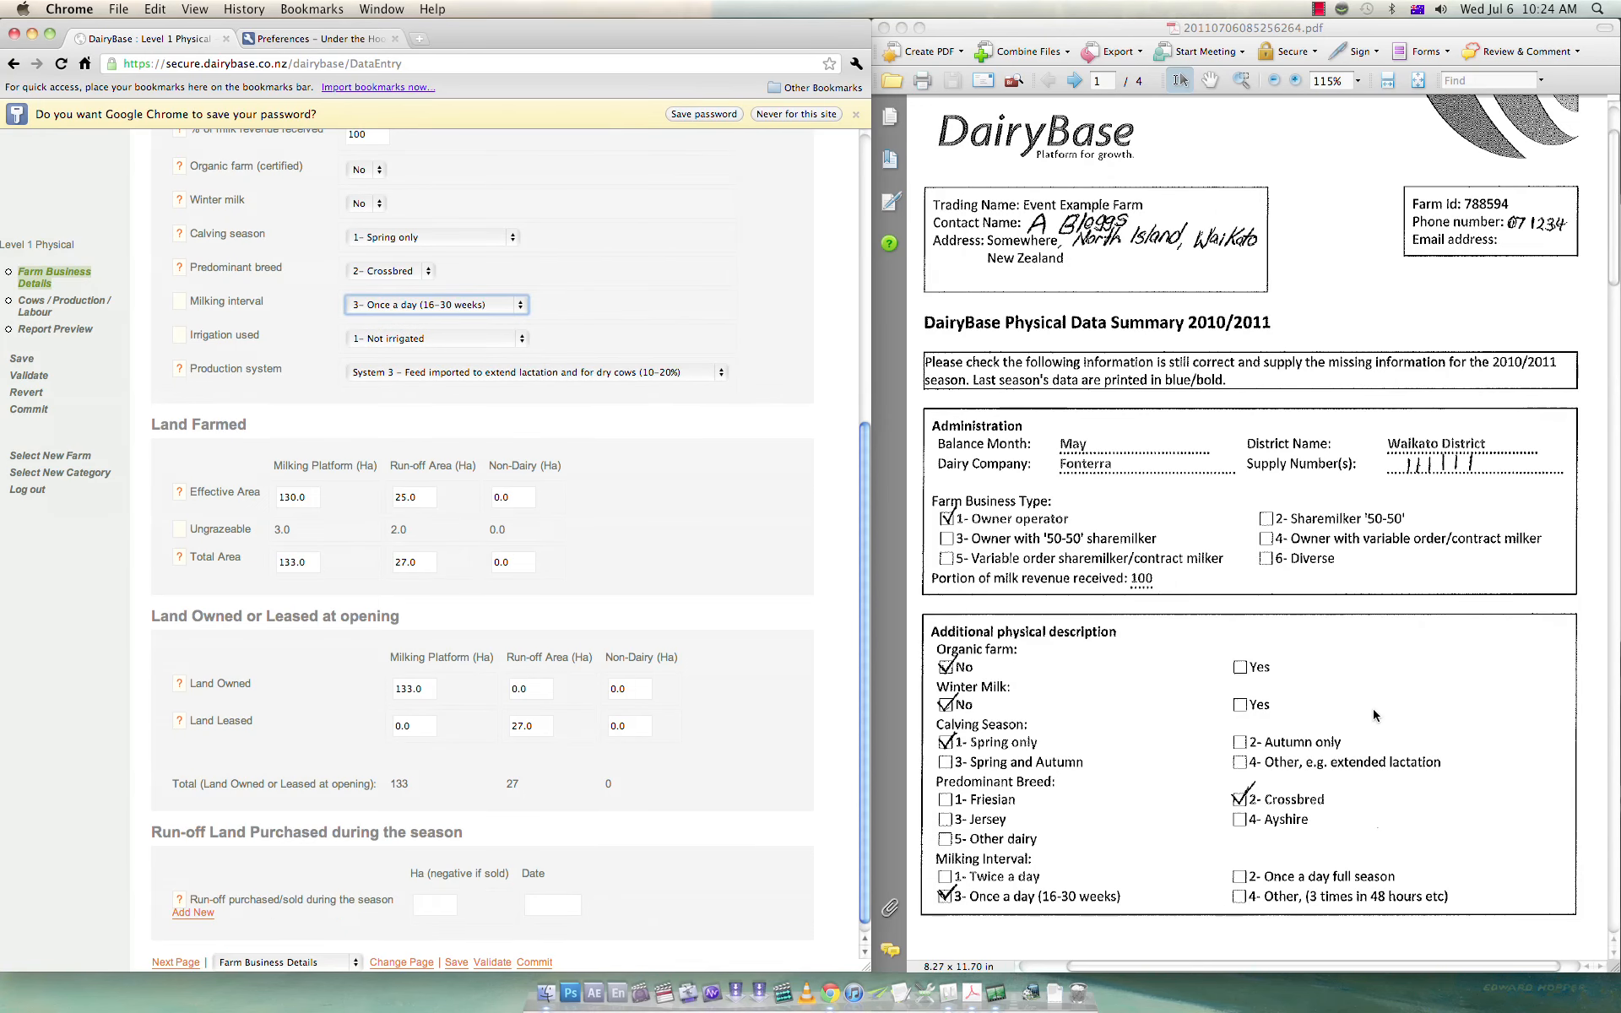
pyautogui.scroll(-2, 1374, 715)
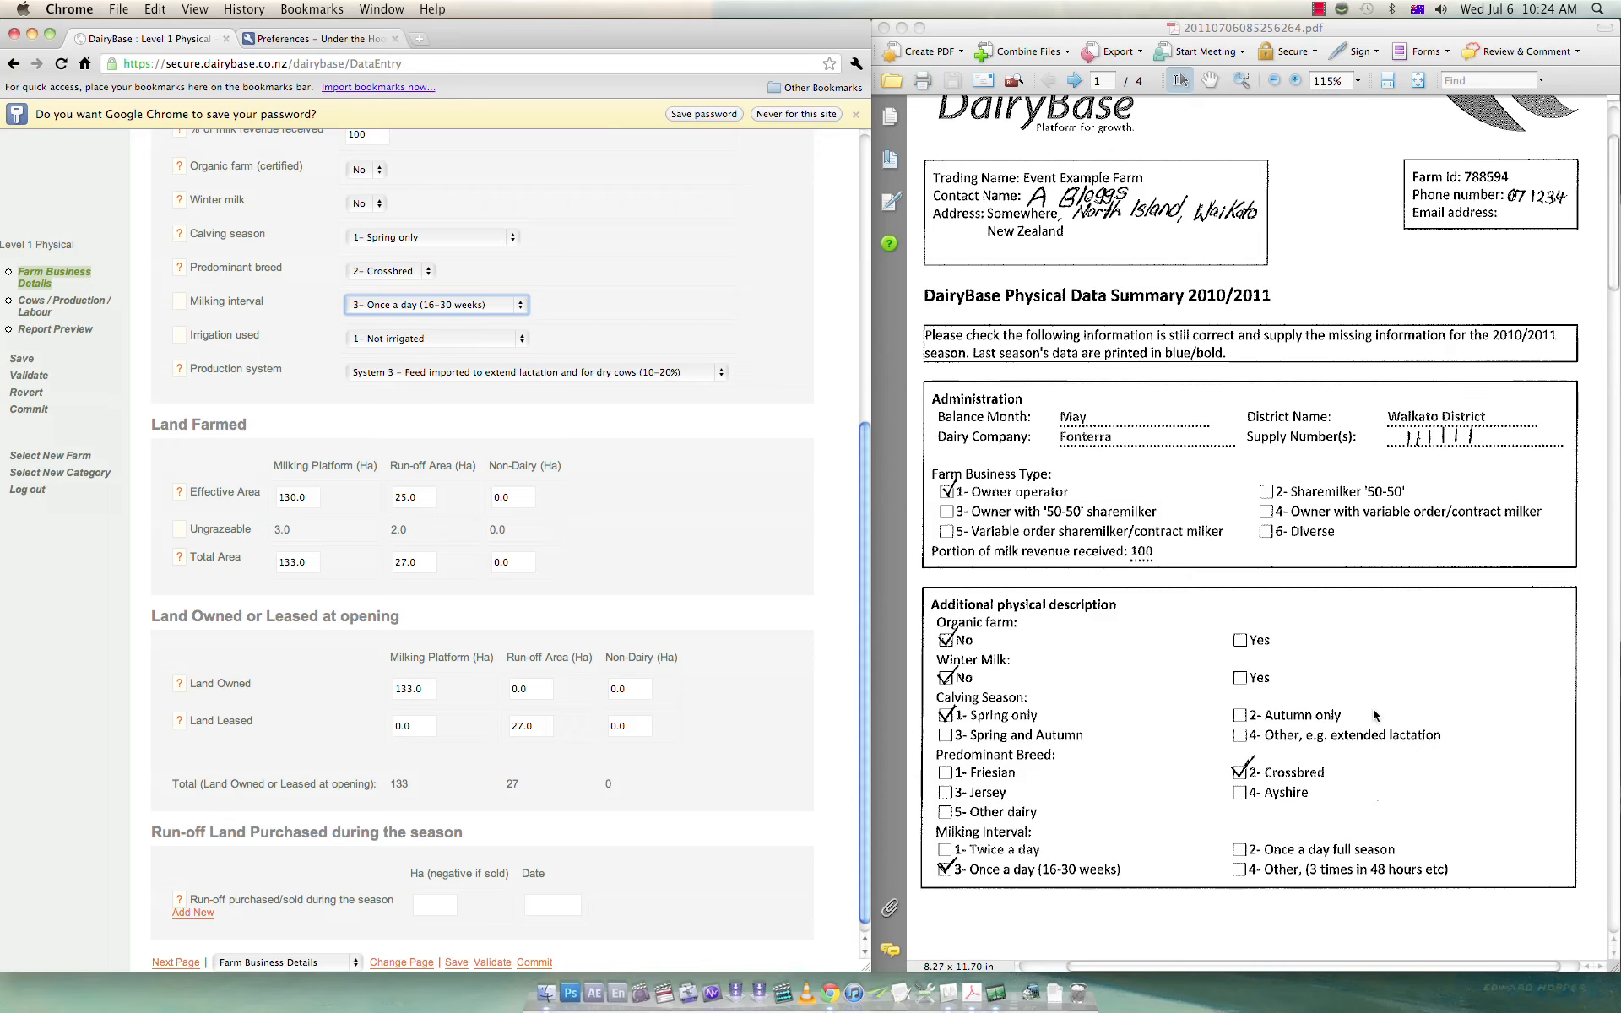